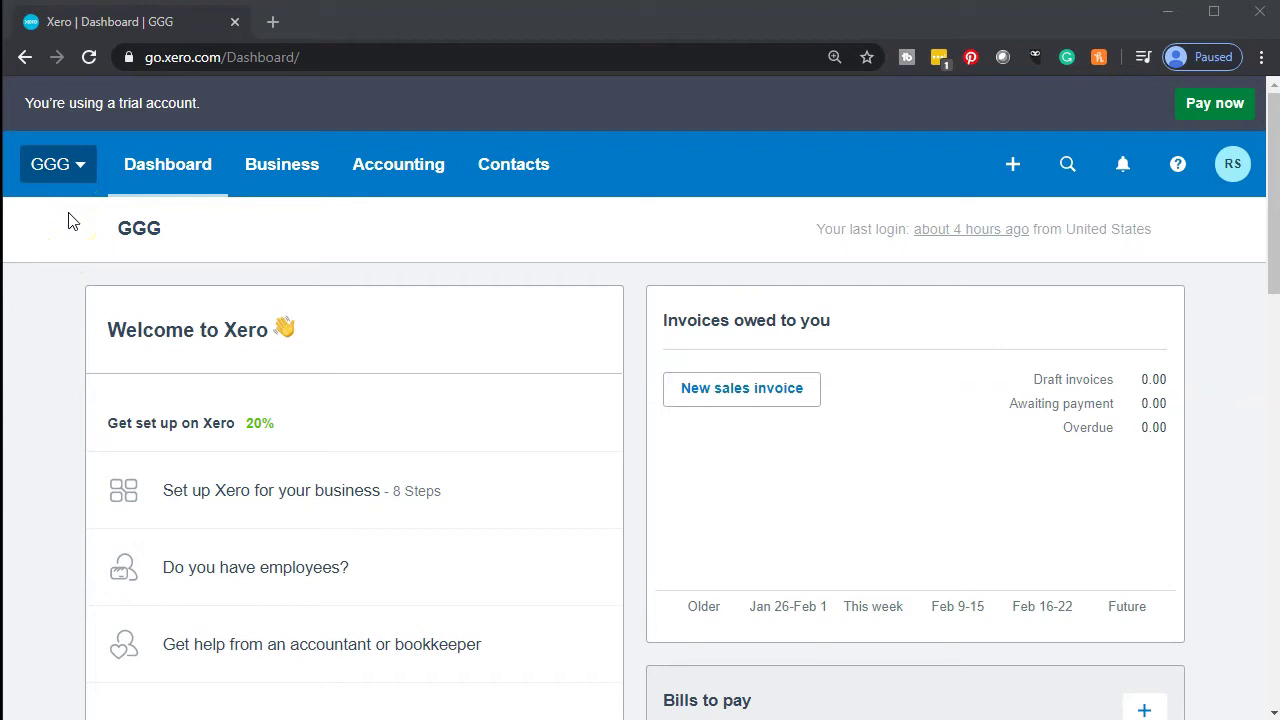
Open the Balance Sheet report from the dashboard and duplicate its browser tab
{"action": "left_click", "coordinate": [360, 174]}
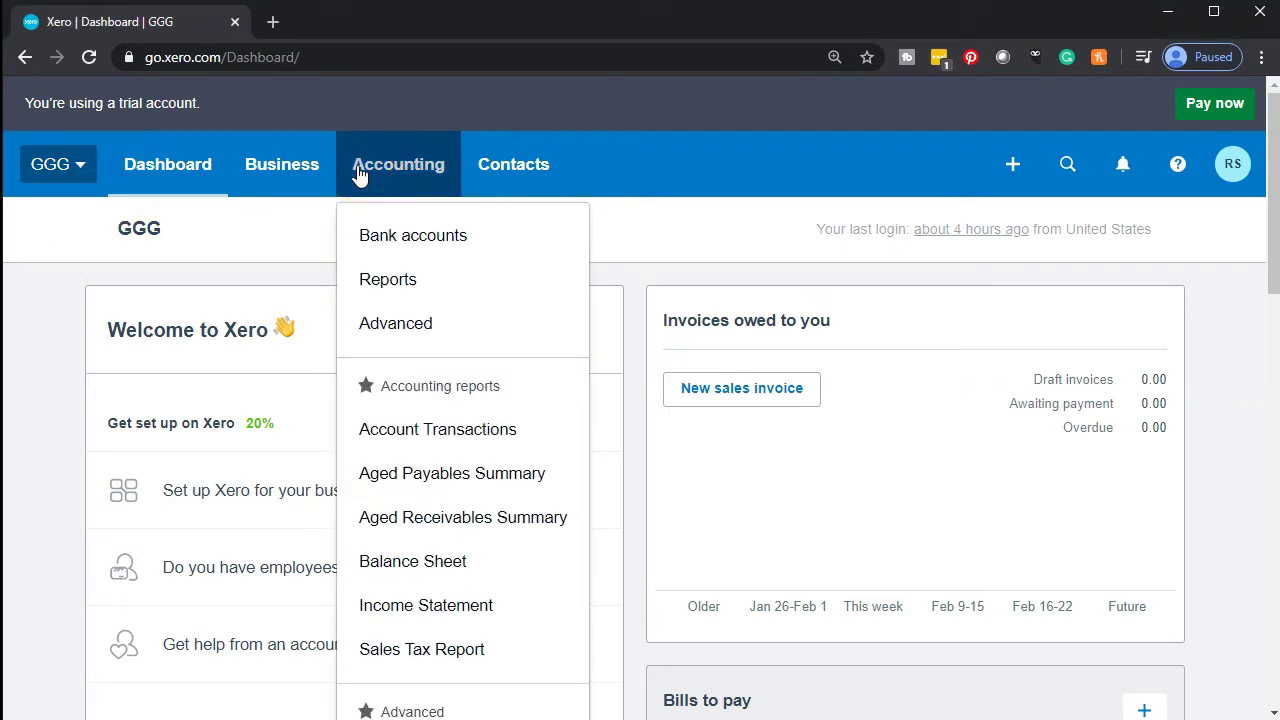
{"action": "left_click", "coordinate": [434, 576]}
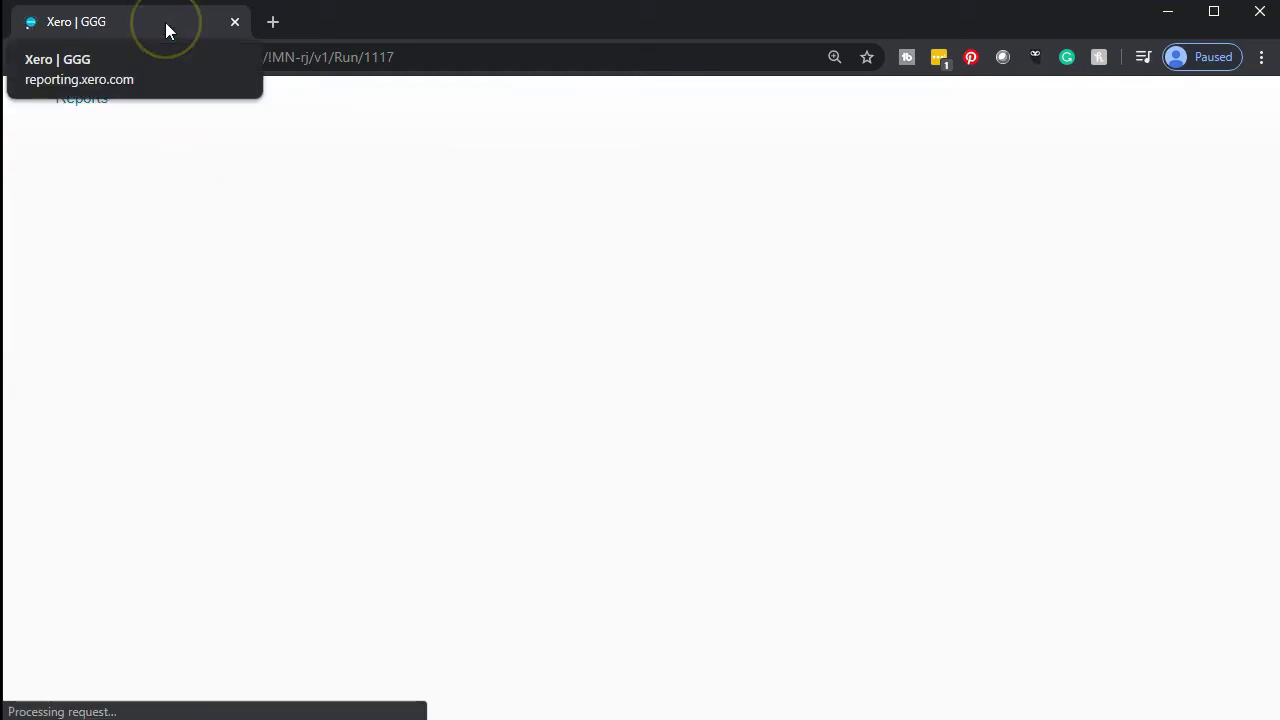
{"action": "right_click", "coordinate": [166, 24]}
{"action": "left_click", "coordinate": [185, 96]}
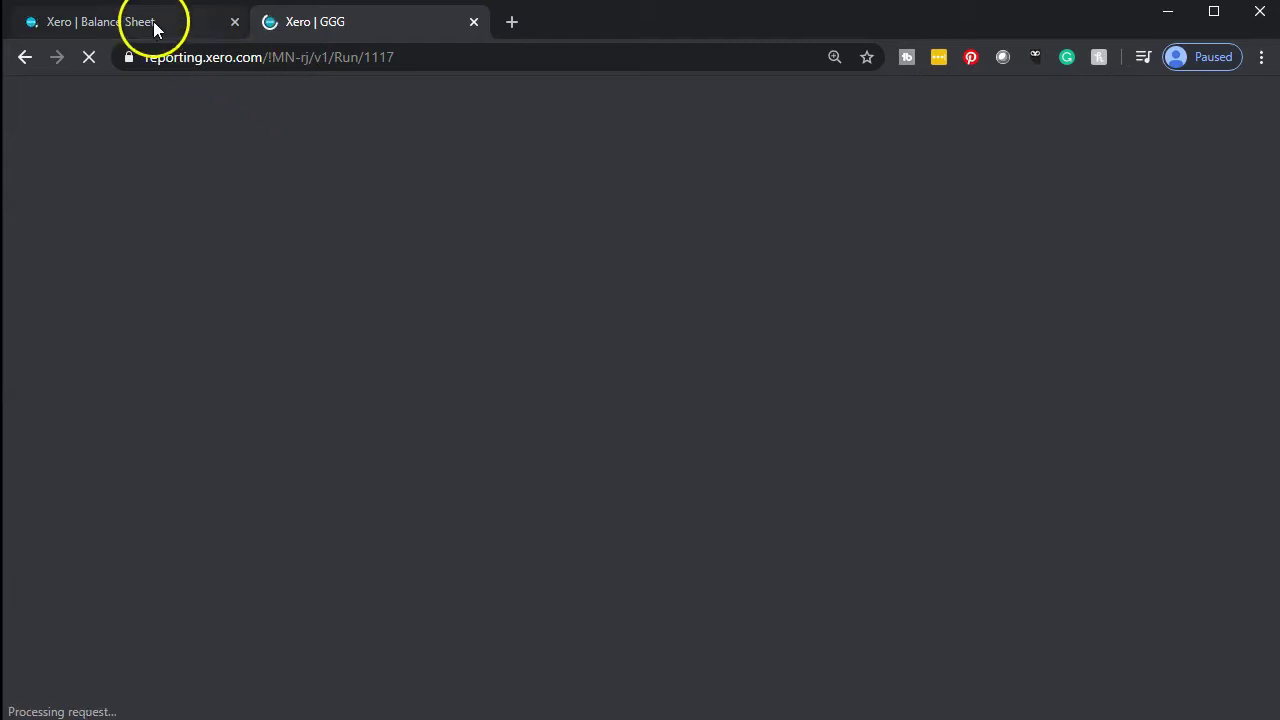
Open the Income Statement report in the original browser tab and duplicate that tab
{"action": "left_click", "coordinate": [153, 24]}
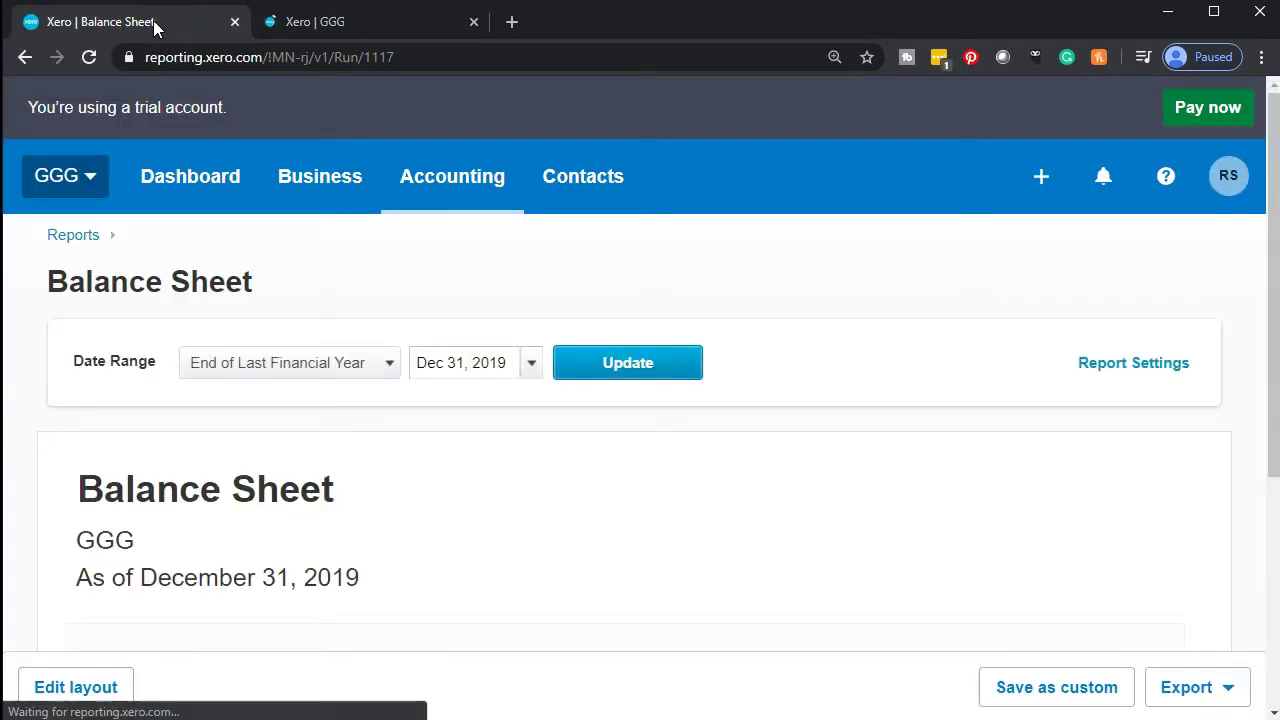
{"action": "left_click", "coordinate": [440, 183]}
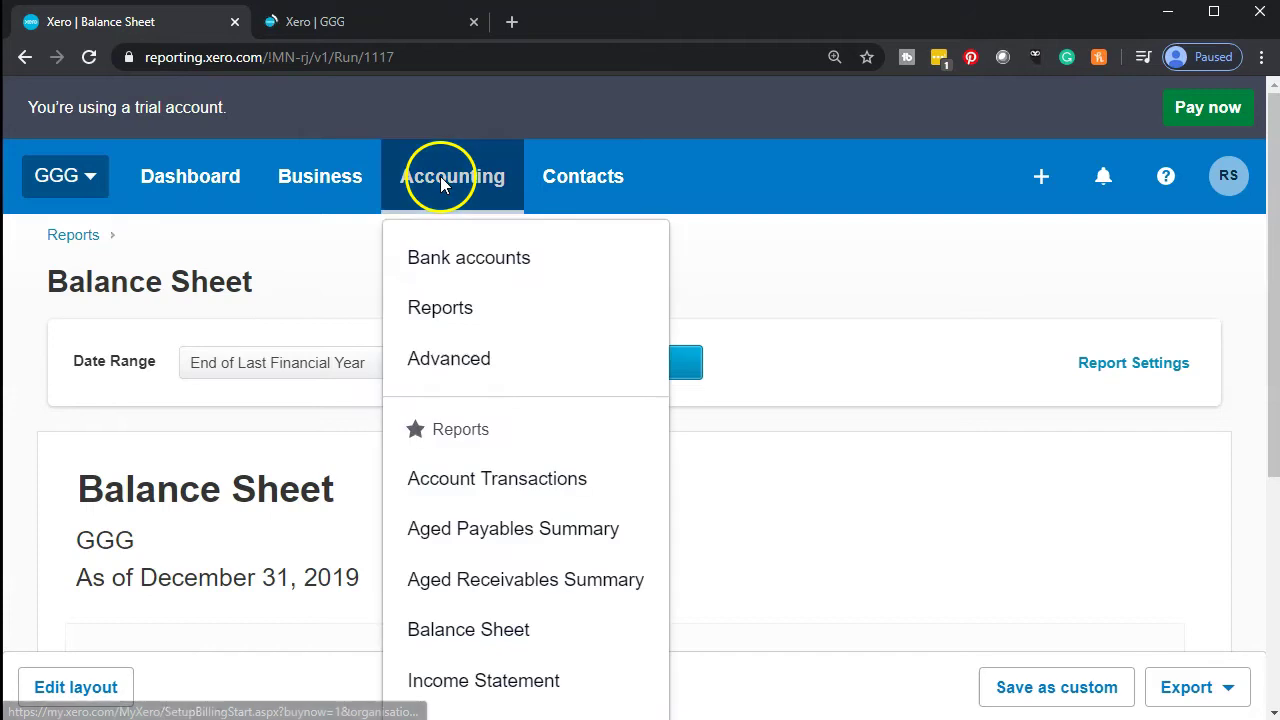
{"action": "left_click", "coordinate": [470, 686]}
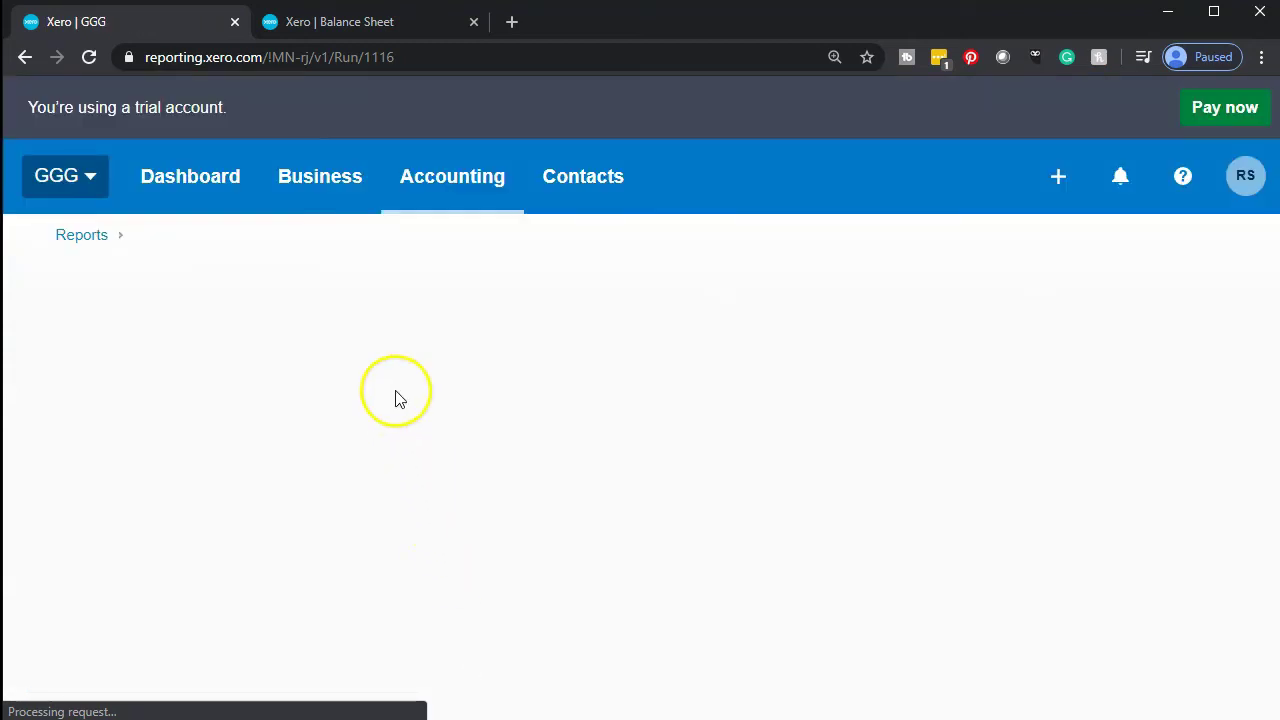
{"action": "right_click", "coordinate": [161, 25]}
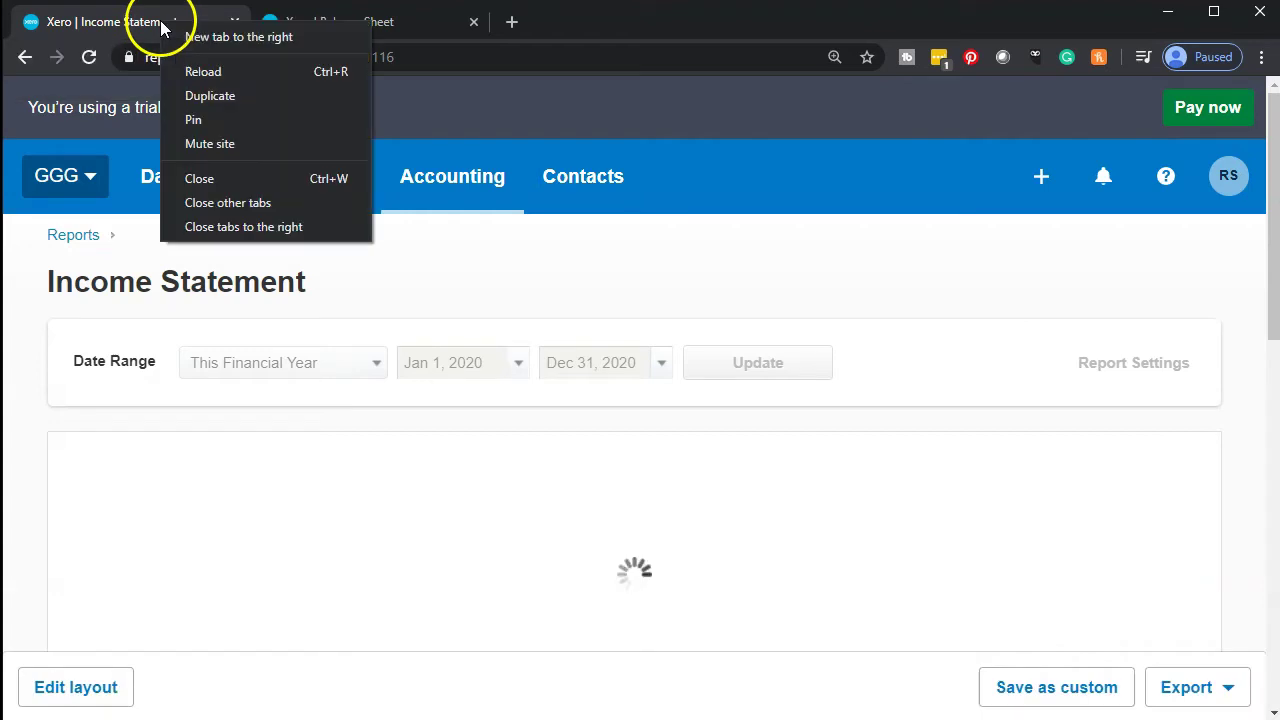
{"action": "left_click", "coordinate": [208, 95]}
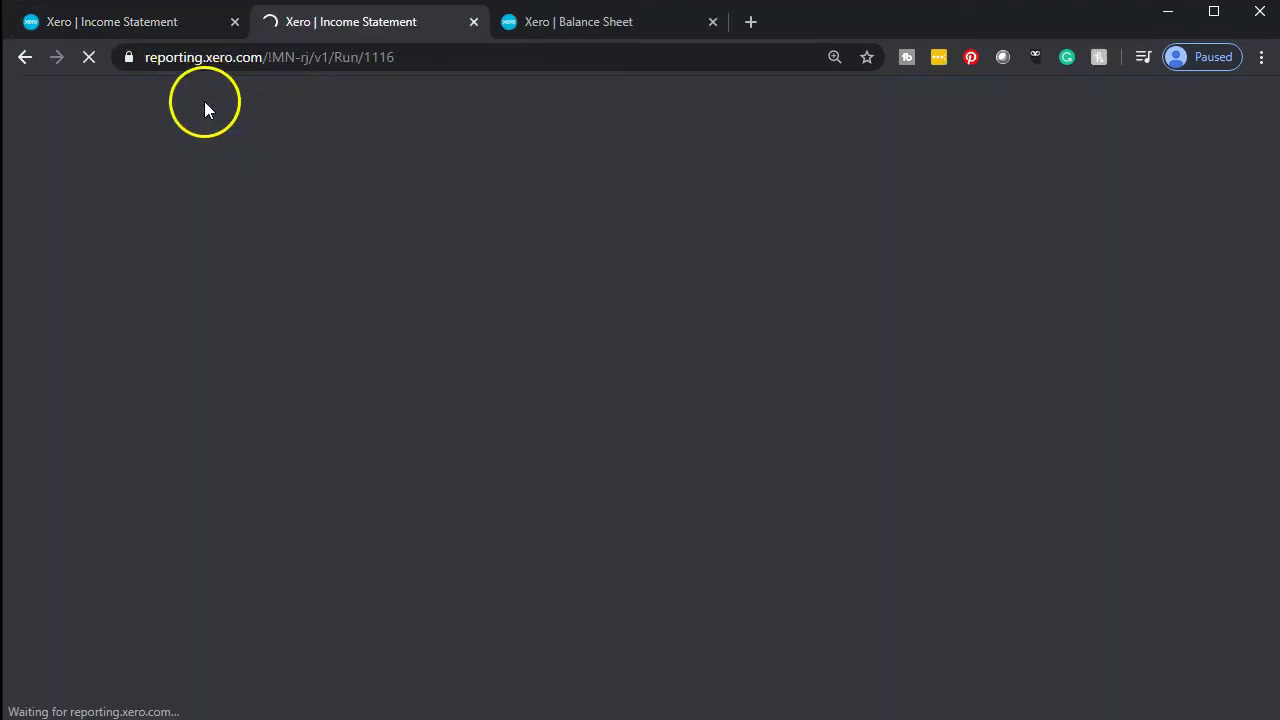
Set the Balance Sheet date to May 31, 2020 and update the report
{"action": "left_click", "coordinate": [575, 23]}
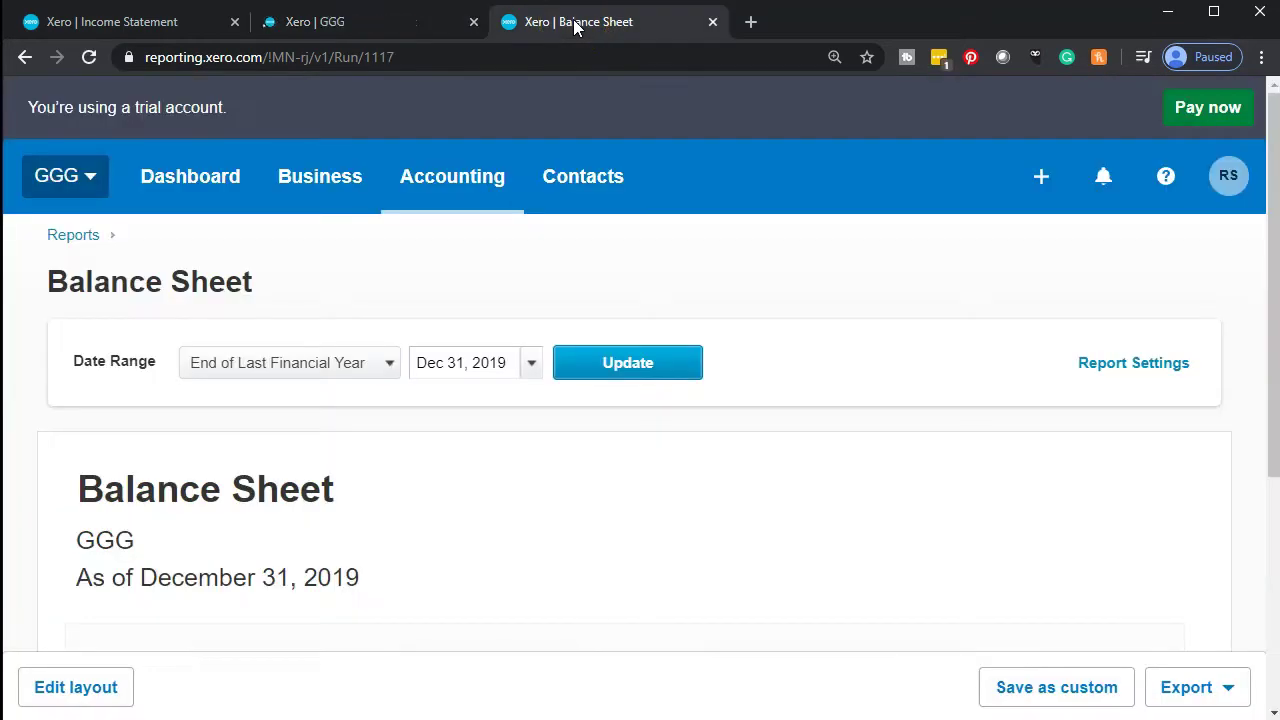
{"action": "scroll", "coordinate": [608, 240], "scroll_direction": "down", "scroll_amount": 1}
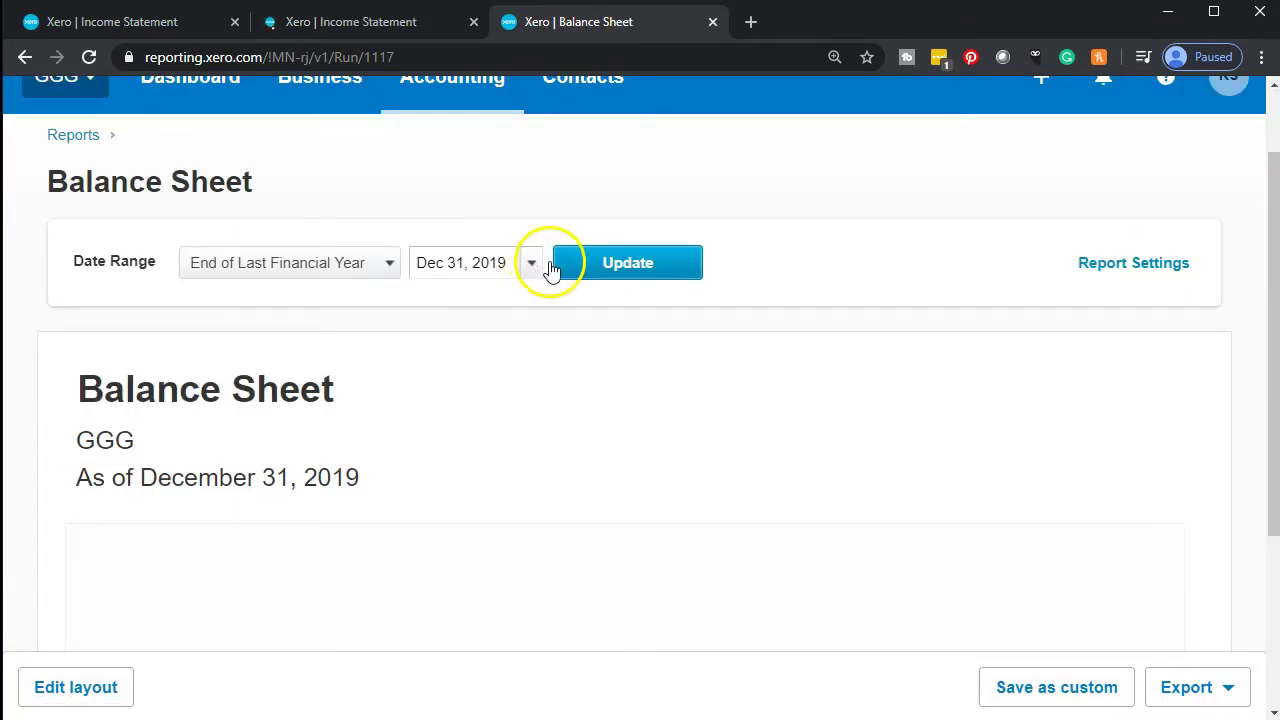
{"action": "left_click", "coordinate": [533, 263]}
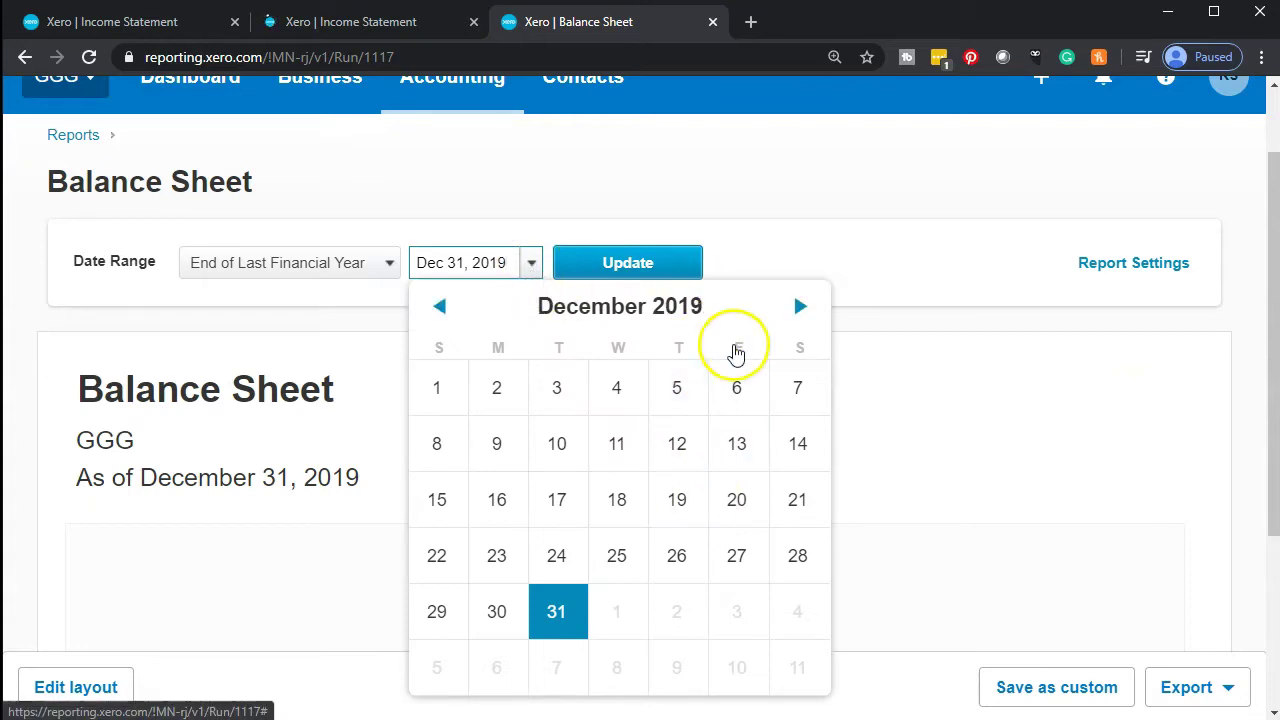
{"action": "left_click", "coordinate": [797, 306]}
{"action": "left_click", "coordinate": [797, 306]}
{"action": "left_click", "coordinate": [797, 306]}
{"action": "left_click", "coordinate": [797, 306]}
{"action": "left_click", "coordinate": [797, 306]}
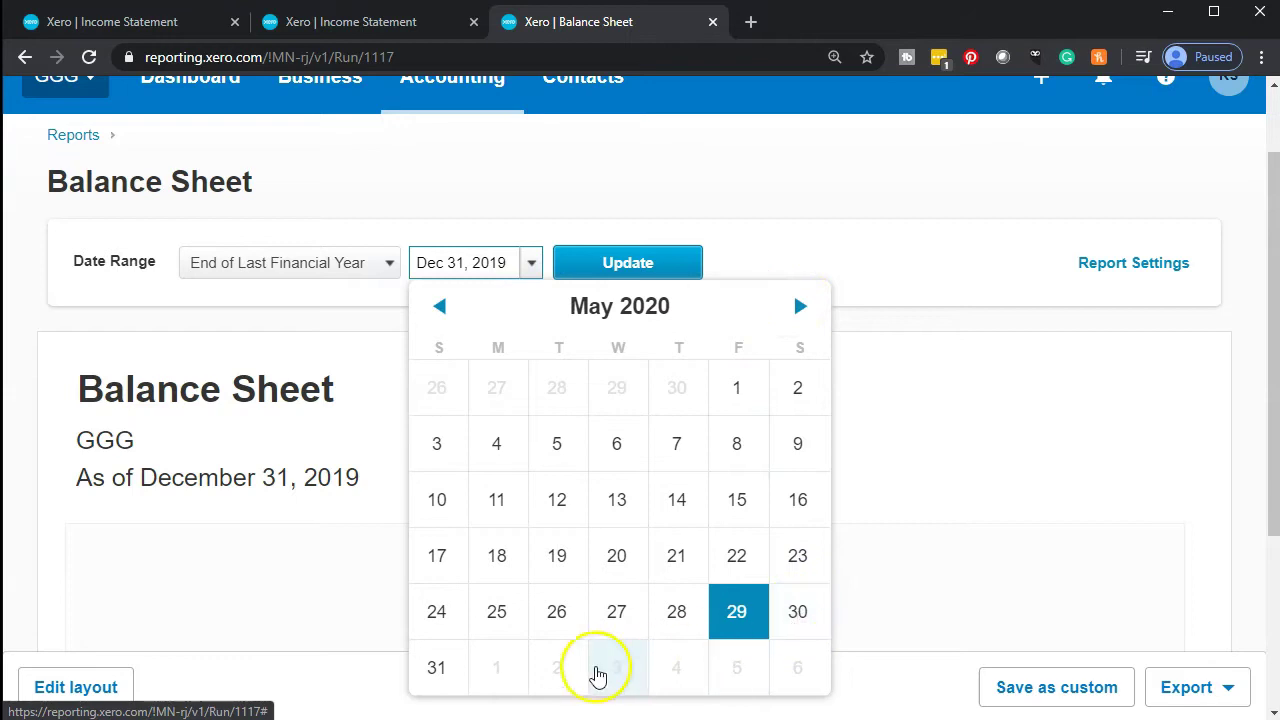
{"action": "left_click", "coordinate": [432, 667]}
{"action": "left_click", "coordinate": [650, 270]}
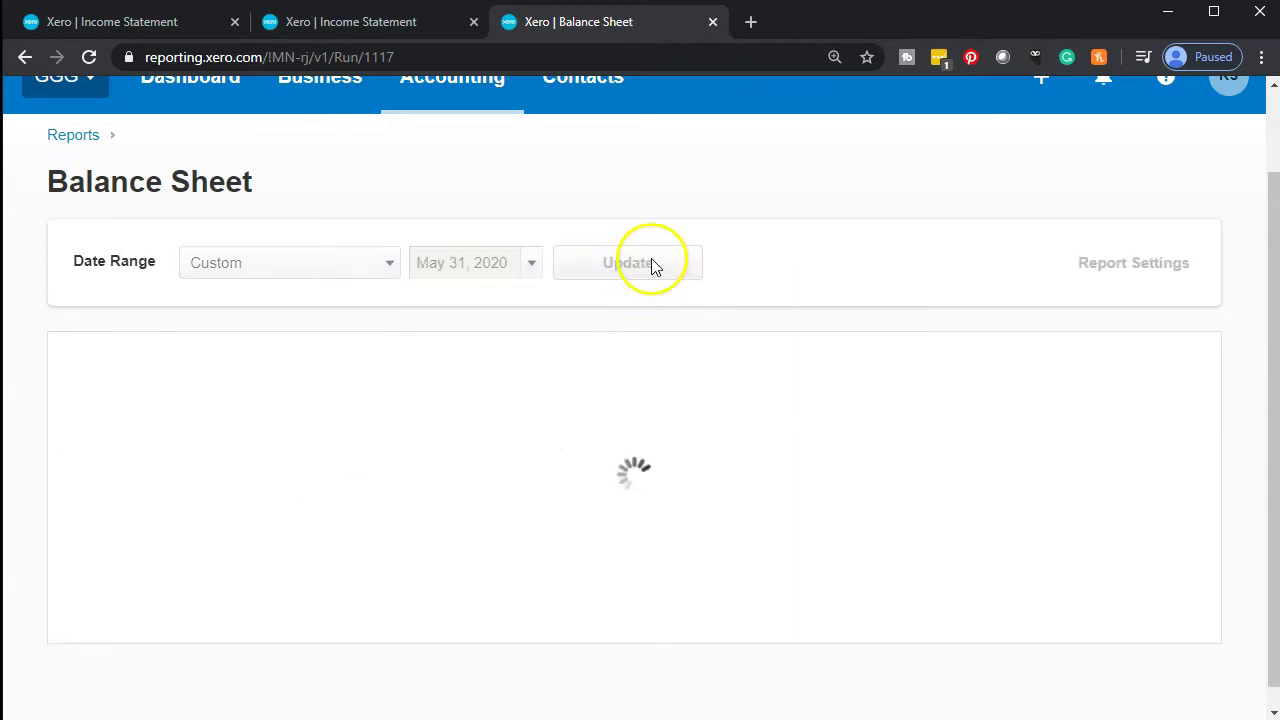
In the duplicated Income Statement tab, set the start date to May 1, 2020 and update the report
{"action": "left_click", "coordinate": [372, 22]}
{"action": "scroll", "coordinate": [285, 315], "scroll_direction": "down", "scroll_amount": 2}
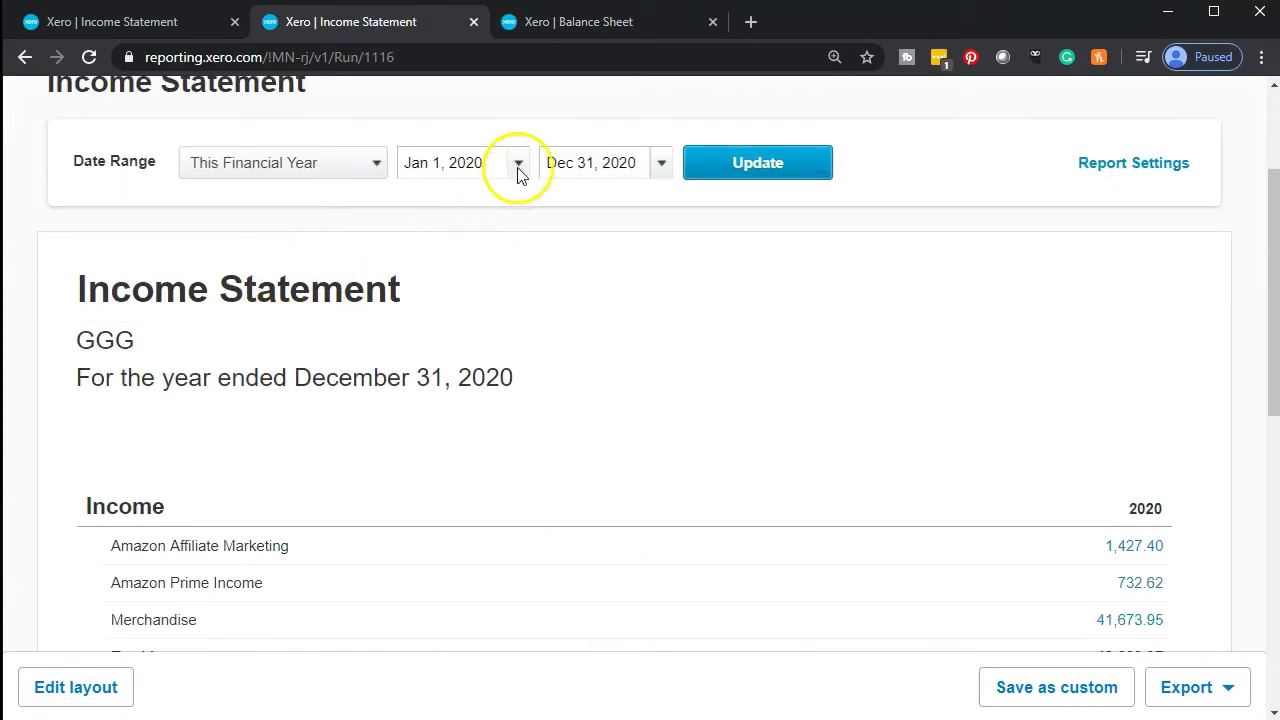
{"action": "left_click", "coordinate": [520, 163]}
{"action": "left_click", "coordinate": [788, 207]}
{"action": "left_click", "coordinate": [788, 207]}
{"action": "left_click", "coordinate": [788, 207]}
{"action": "left_click", "coordinate": [788, 207]}
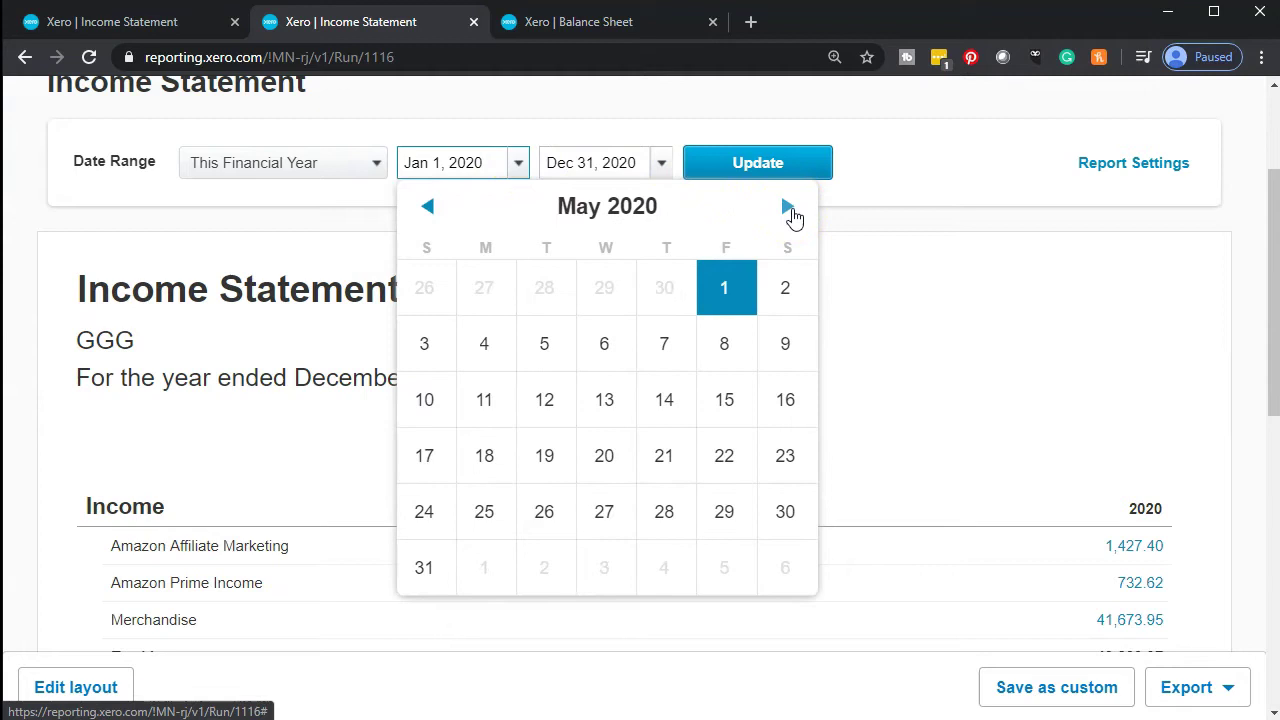
{"action": "left_click", "coordinate": [728, 287]}
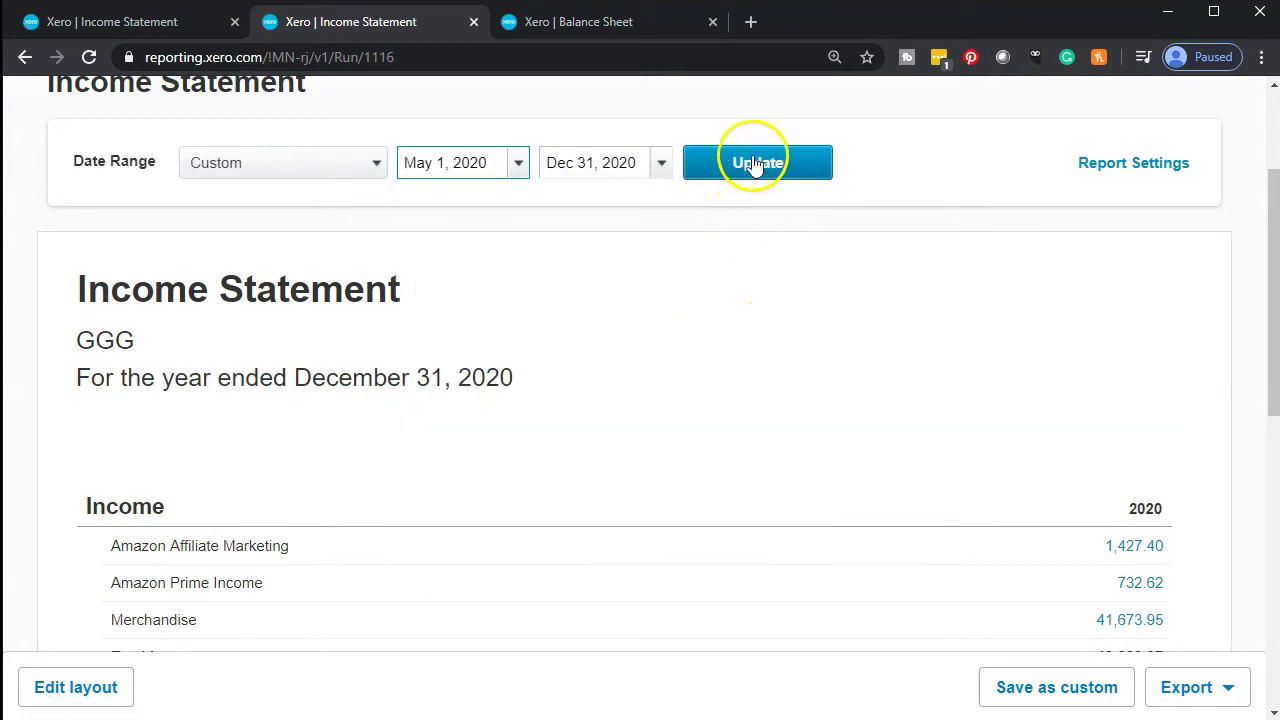
{"action": "left_click", "coordinate": [755, 166]}
{"action": "scroll", "coordinate": [353, 423], "scroll_direction": "down", "scroll_amount": 2}
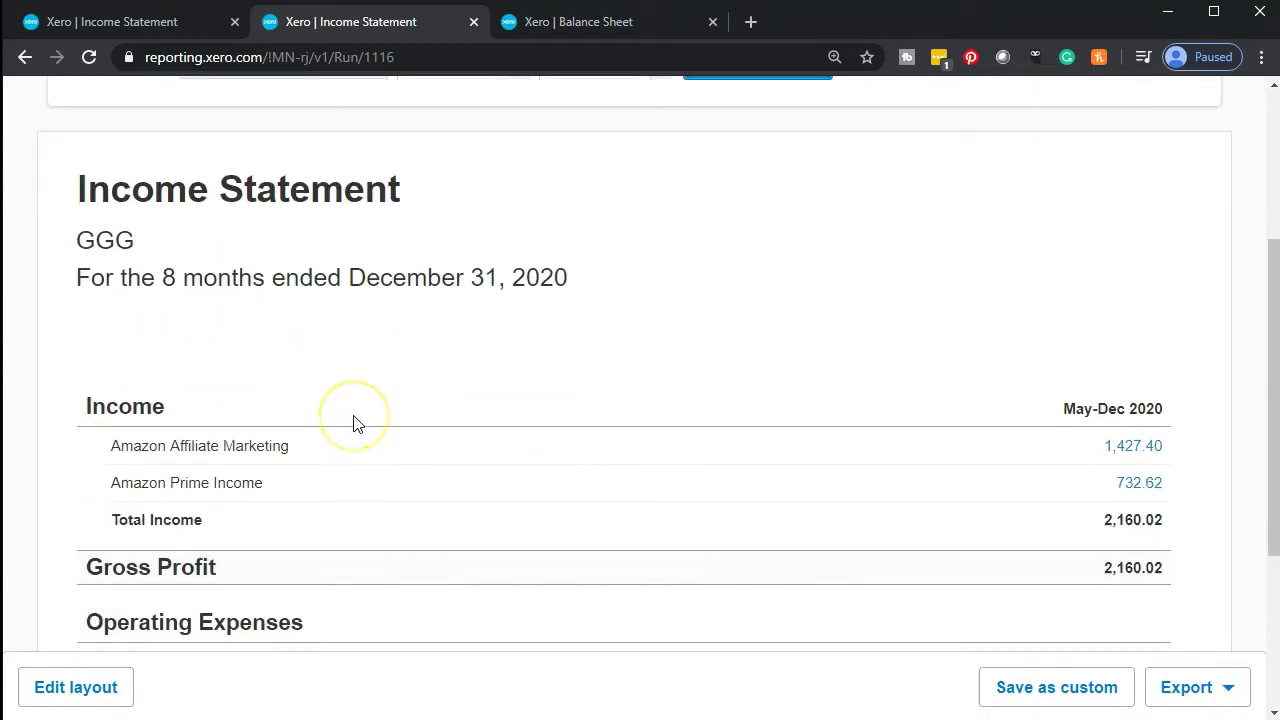
{"action": "scroll", "coordinate": [351, 423], "scroll_direction": "up", "scroll_amount": 1}
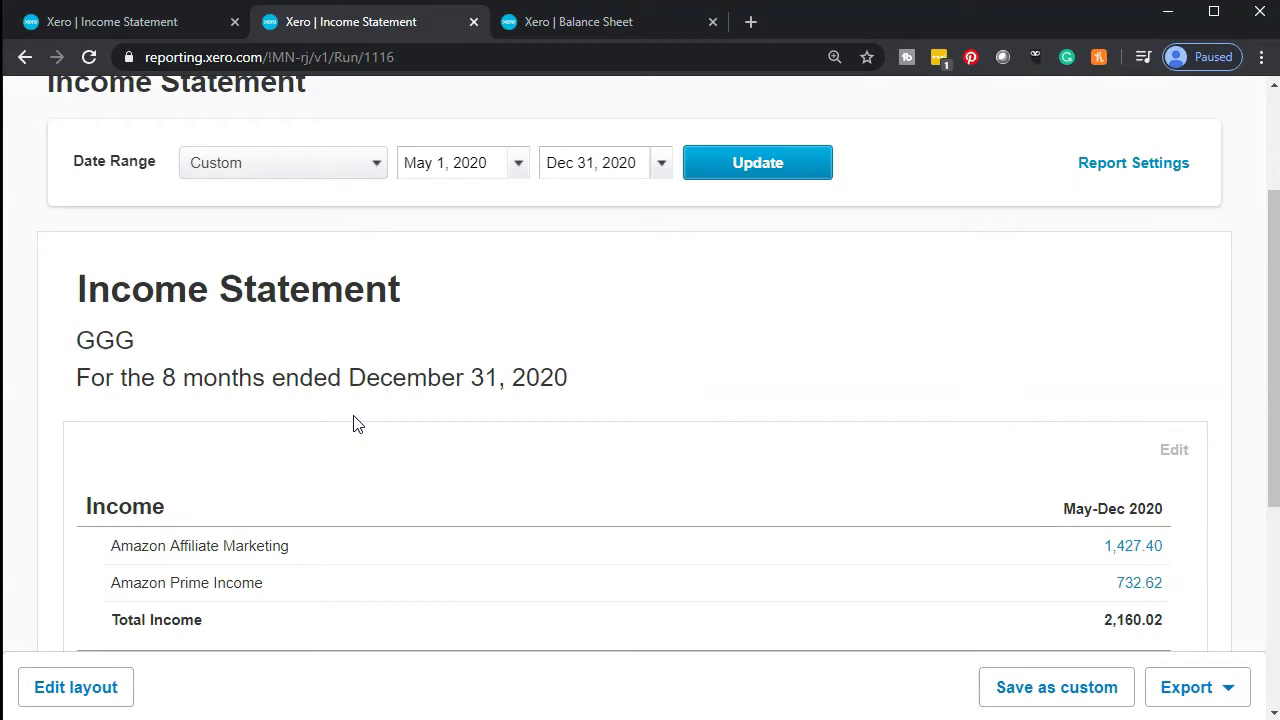
In the first Income Statement tab, go to the bank accounts and open the reconciliation items for Checking - Chase
{"action": "left_click", "coordinate": [172, 30]}
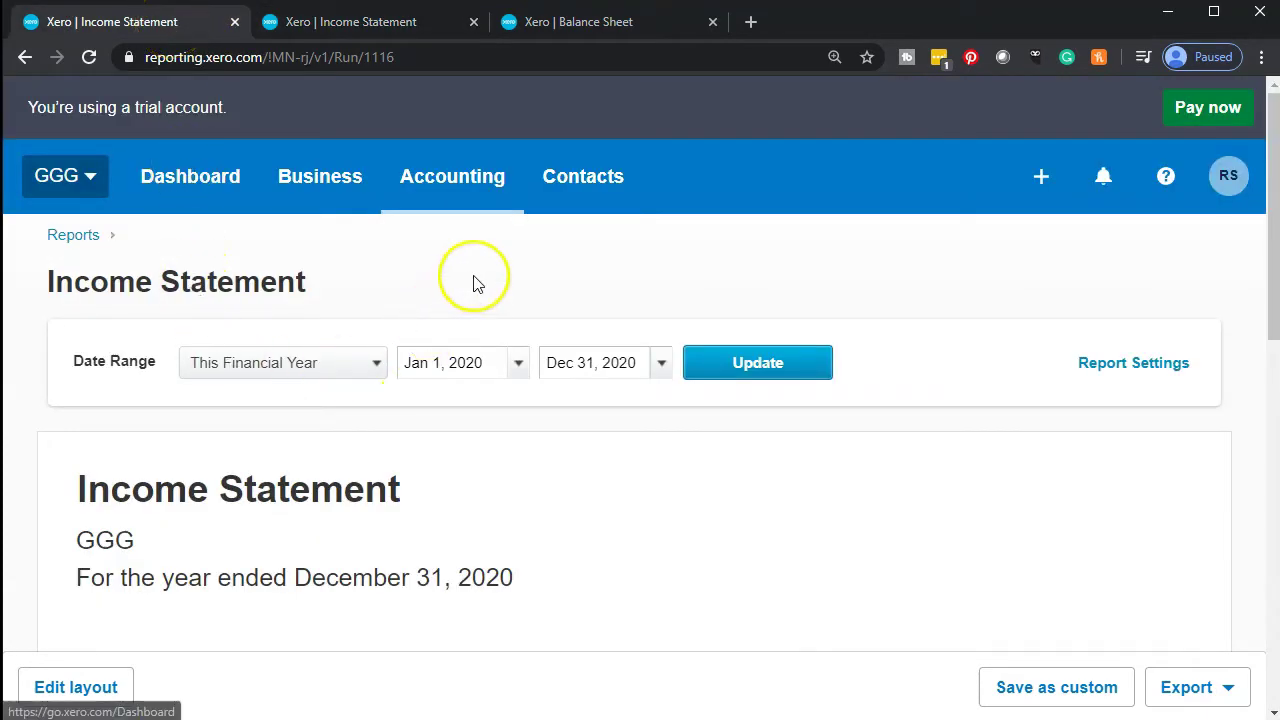
{"action": "left_click", "coordinate": [474, 178]}
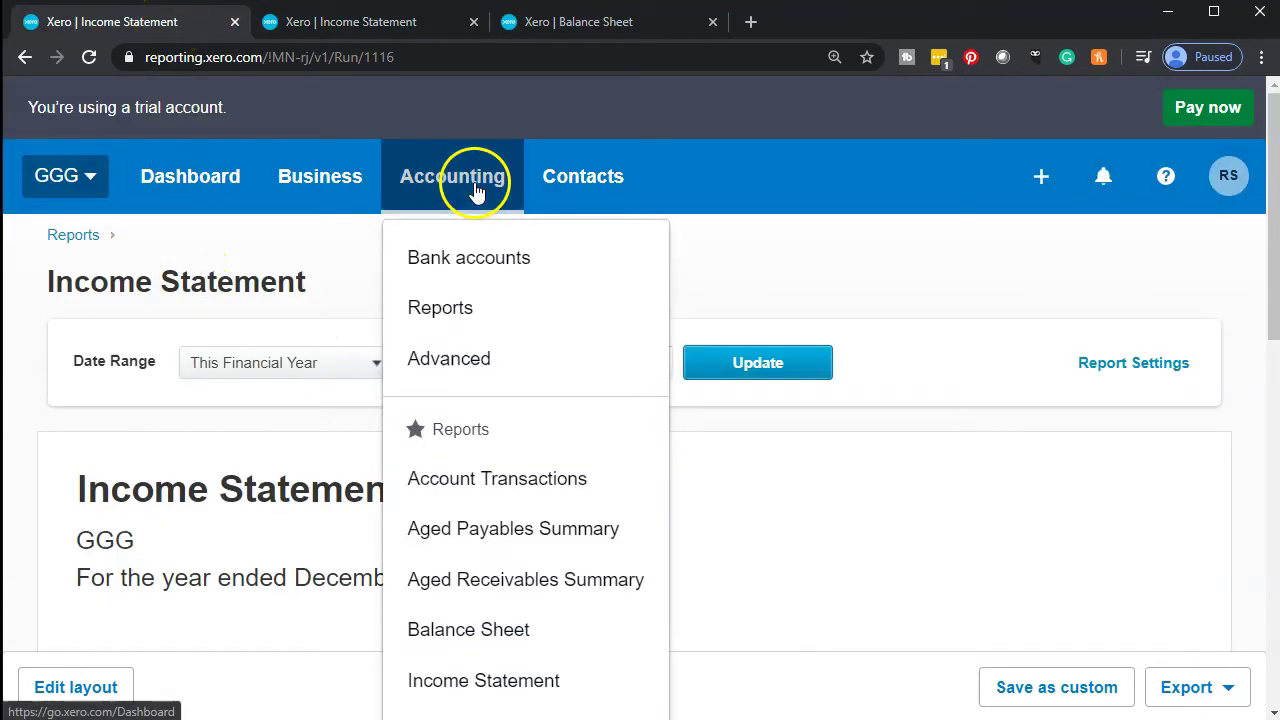
{"action": "left_click", "coordinate": [487, 262]}
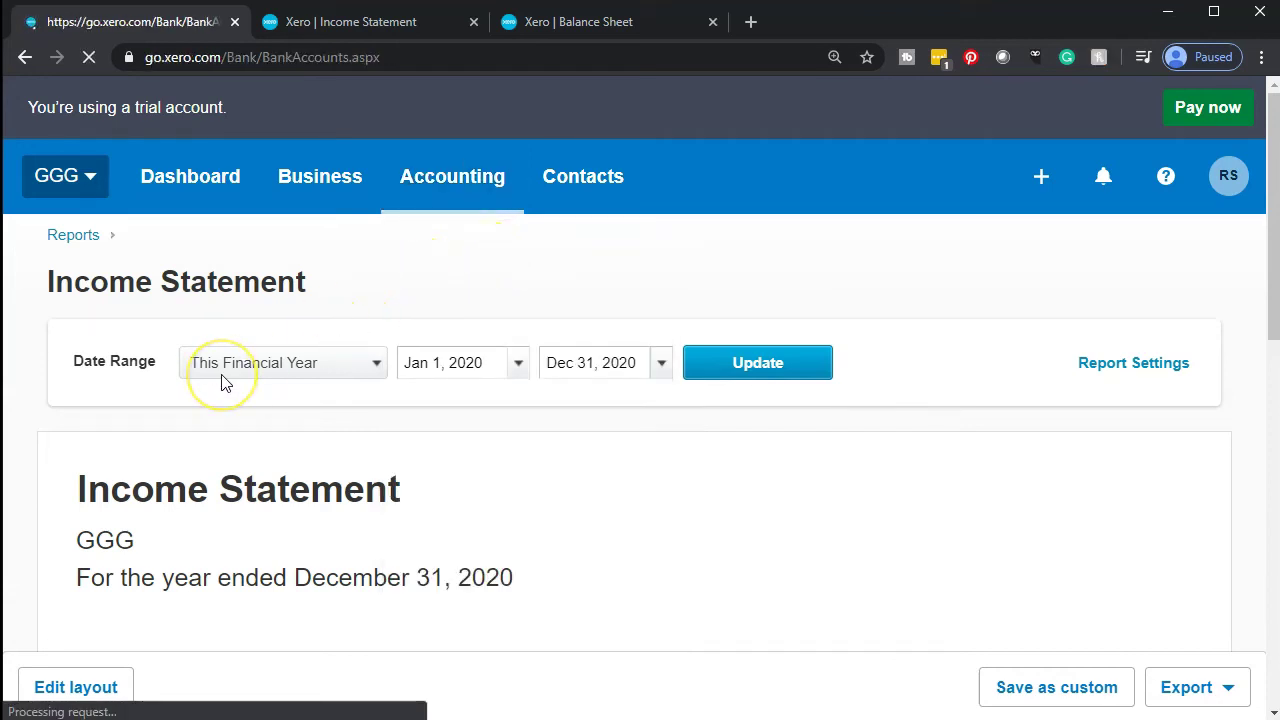
{"action": "scroll", "coordinate": [90, 430], "scroll_direction": "down", "scroll_amount": 3}
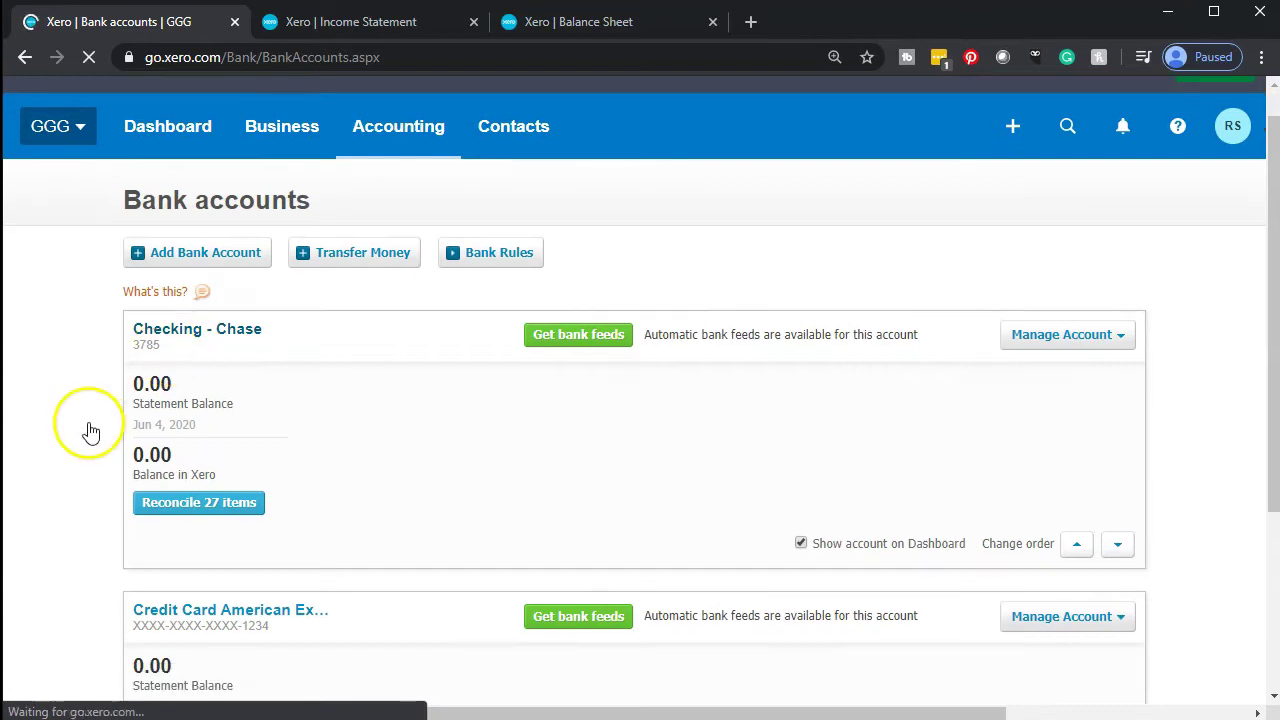
{"action": "scroll", "coordinate": [150, 410], "scroll_direction": "down", "scroll_amount": 2}
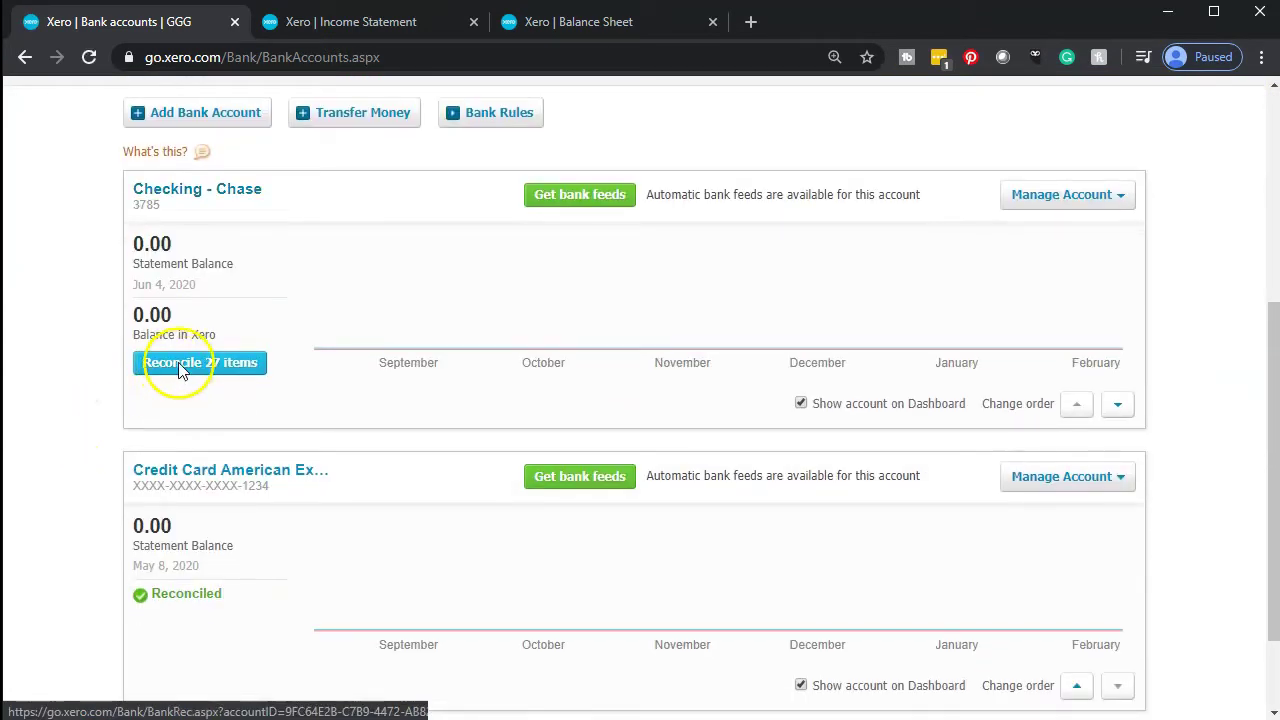
{"action": "left_click", "coordinate": [178, 362]}
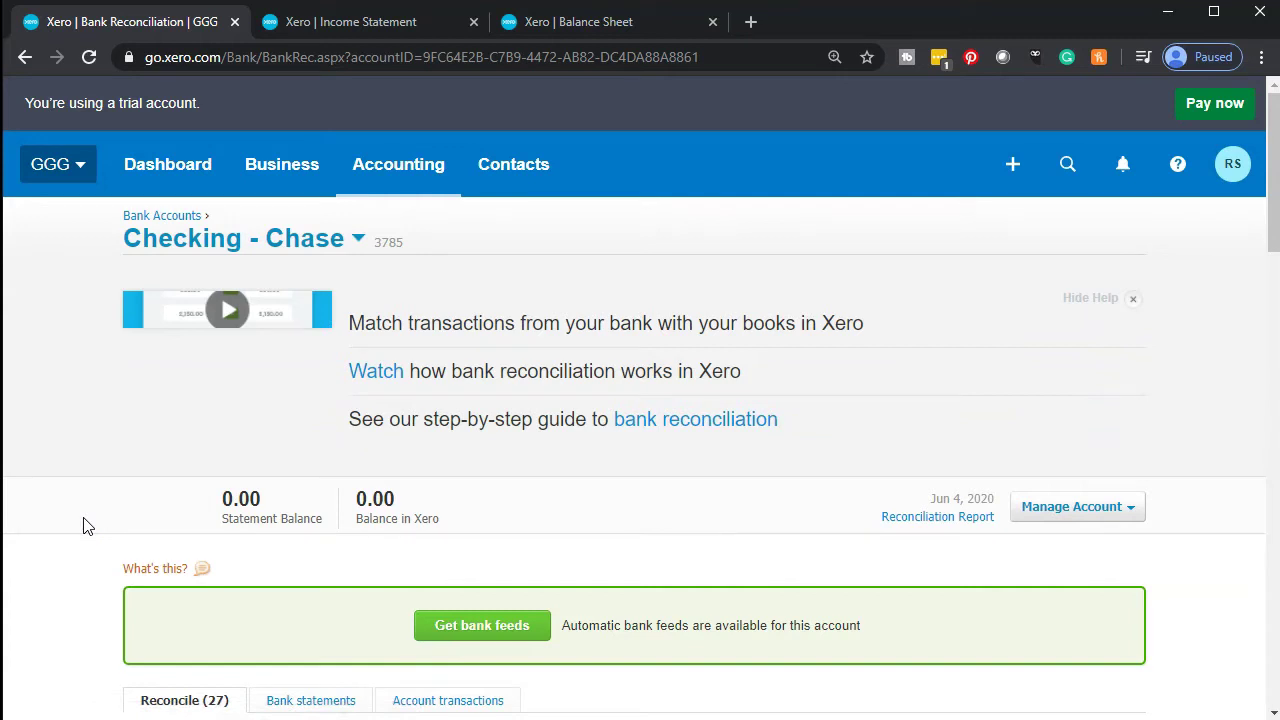
Start a new bank rule from the May 2, 2020 Shell Gass statement line of 70.00
{"action": "scroll", "coordinate": [84, 518], "scroll_direction": "up", "scroll_amount": 1}
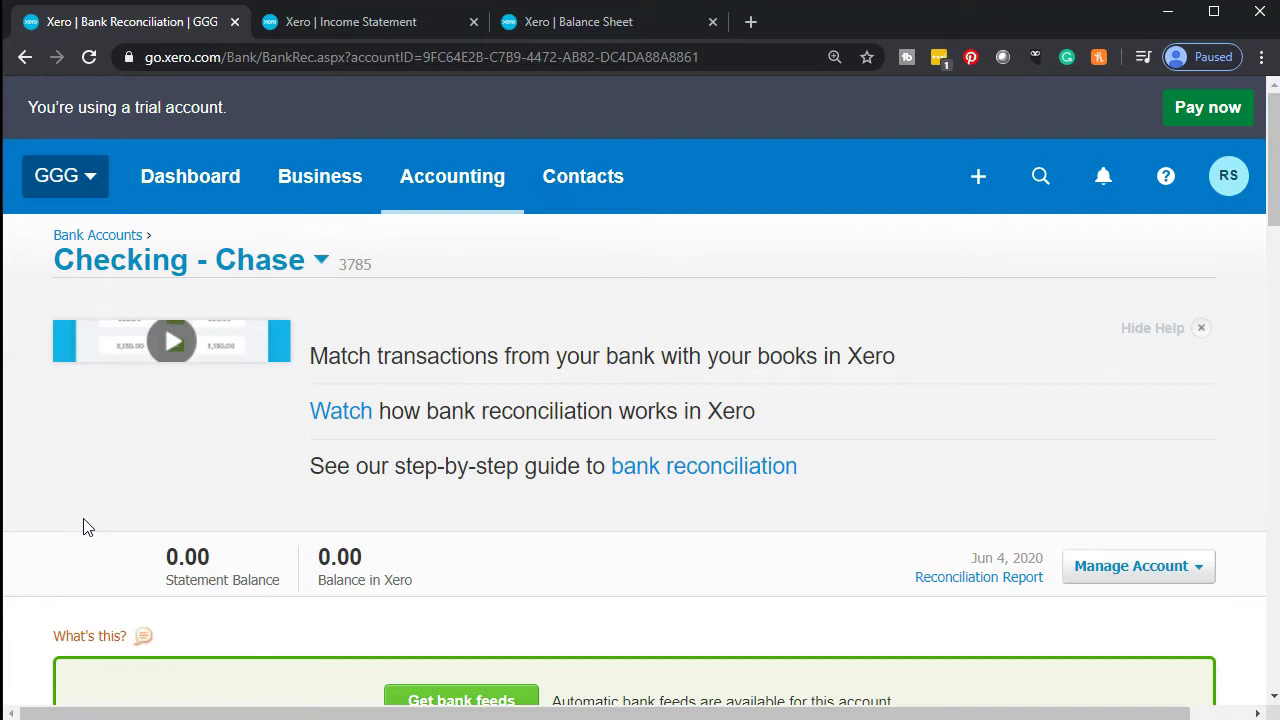
{"action": "scroll", "coordinate": [84, 527], "scroll_direction": "down", "scroll_amount": 6}
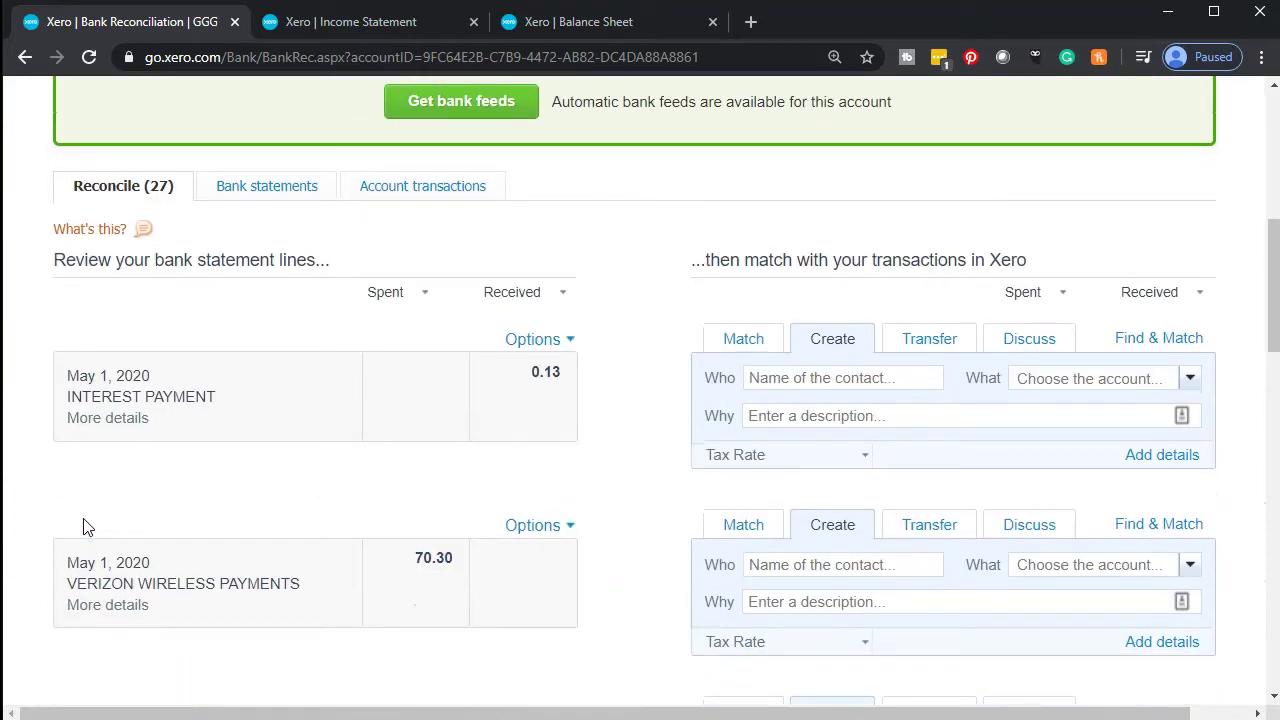
{"action": "scroll", "coordinate": [84, 527], "scroll_direction": "down", "scroll_amount": 2}
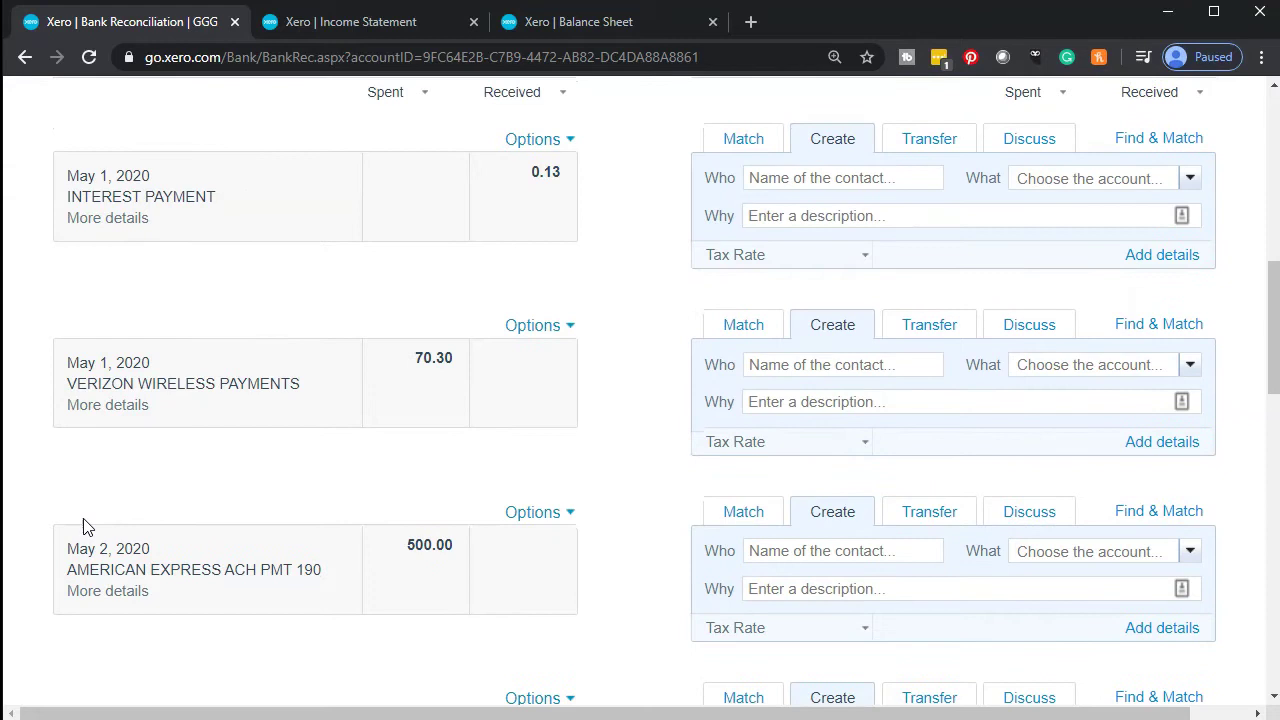
{"action": "scroll", "coordinate": [84, 527], "scroll_direction": "down", "scroll_amount": 2}
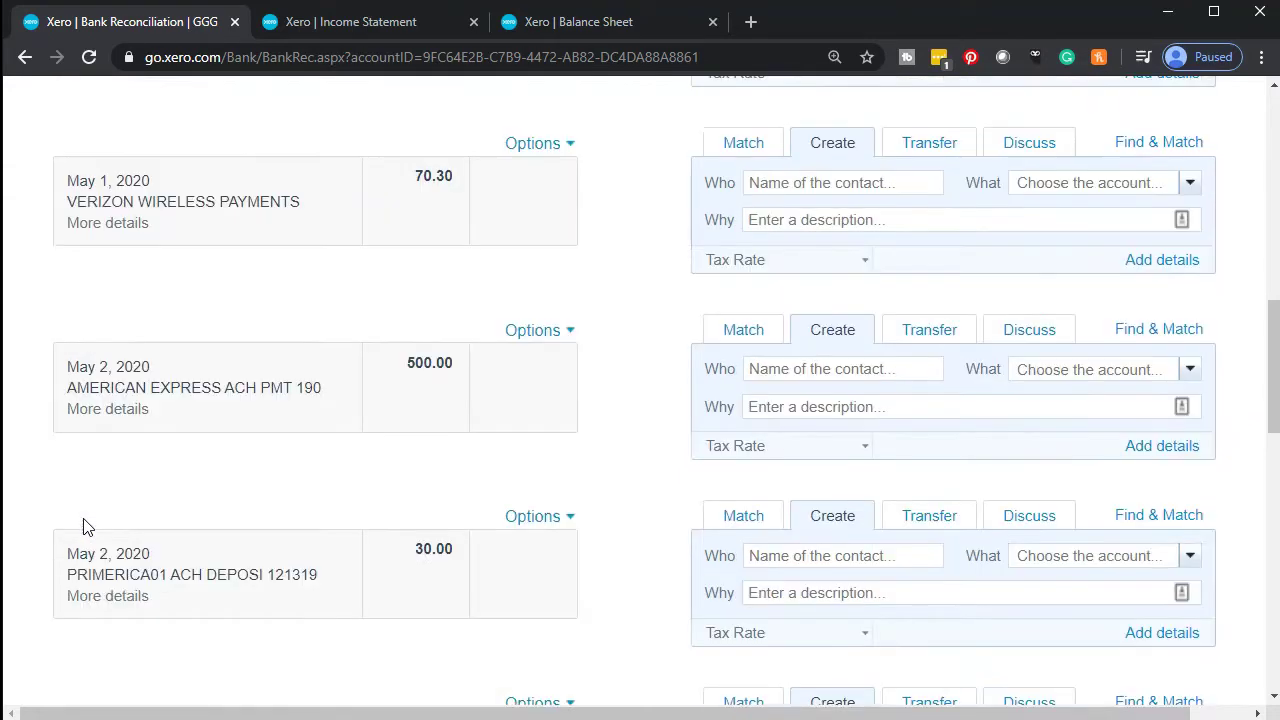
{"action": "scroll", "coordinate": [20, 522], "scroll_direction": "down", "scroll_amount": 3}
{"action": "scroll", "coordinate": [20, 522], "scroll_direction": "down", "scroll_amount": 1}
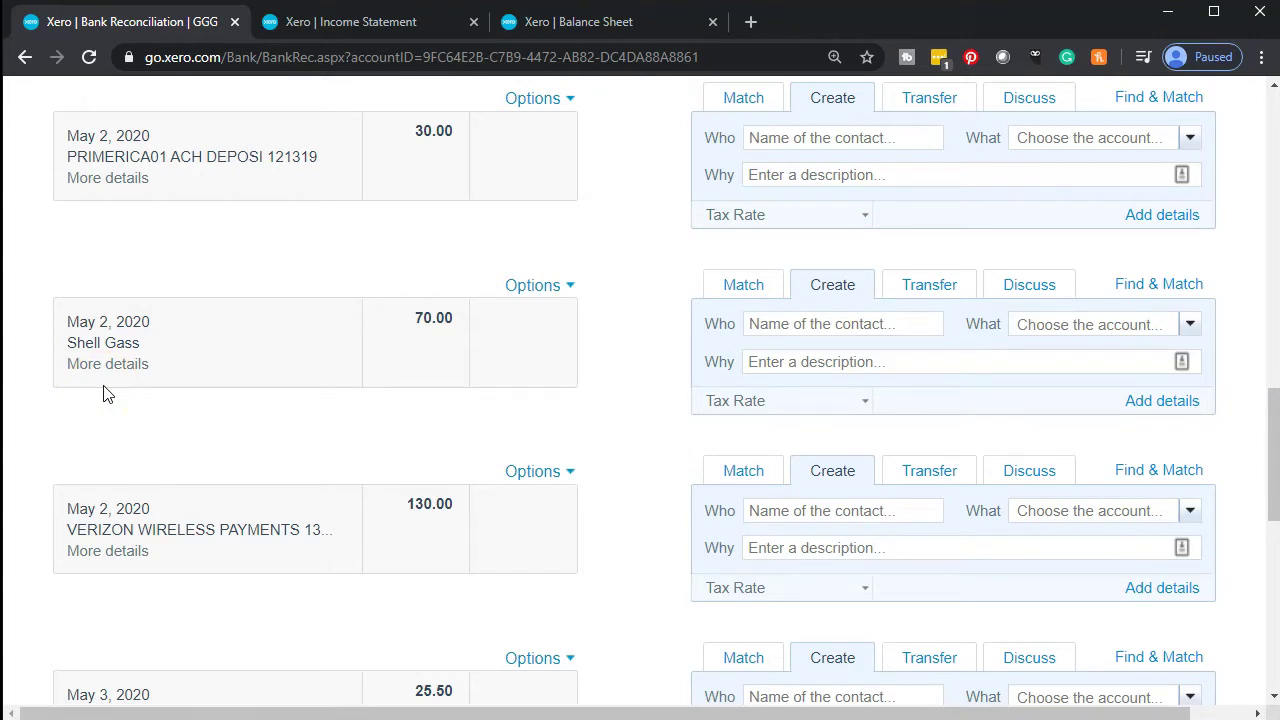
{"action": "left_click", "coordinate": [556, 290]}
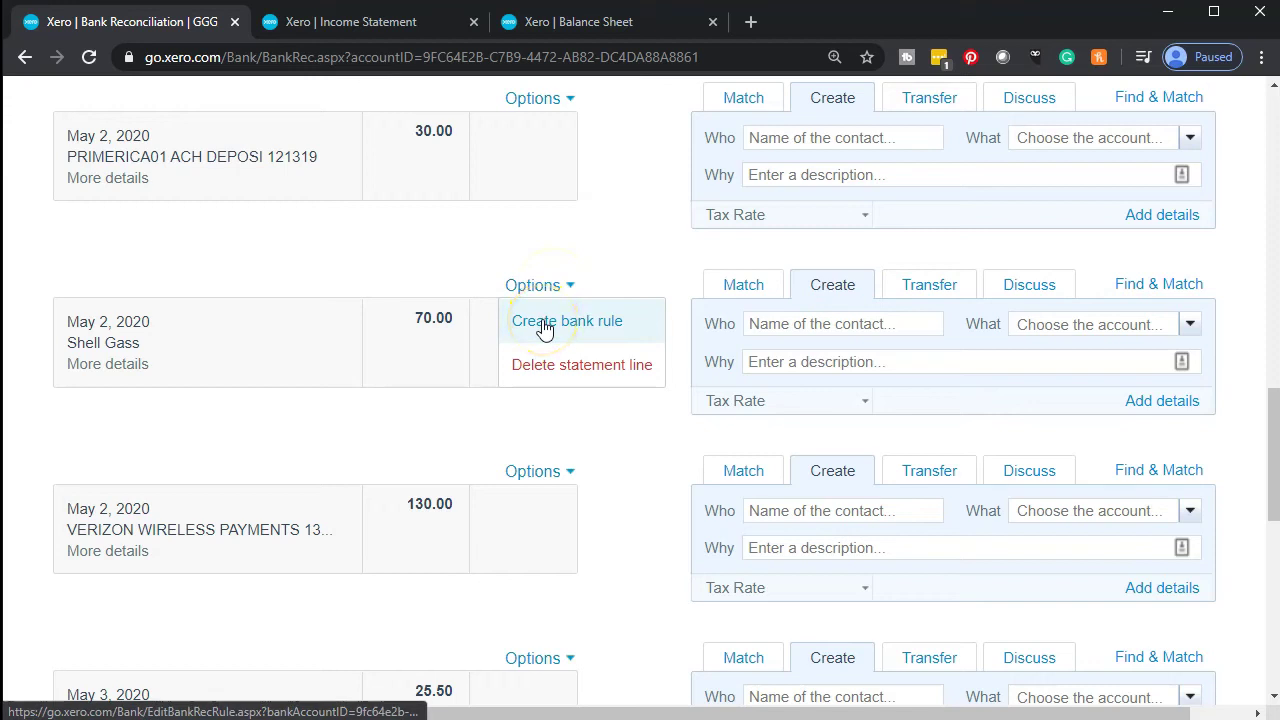
{"action": "left_click", "coordinate": [545, 324]}
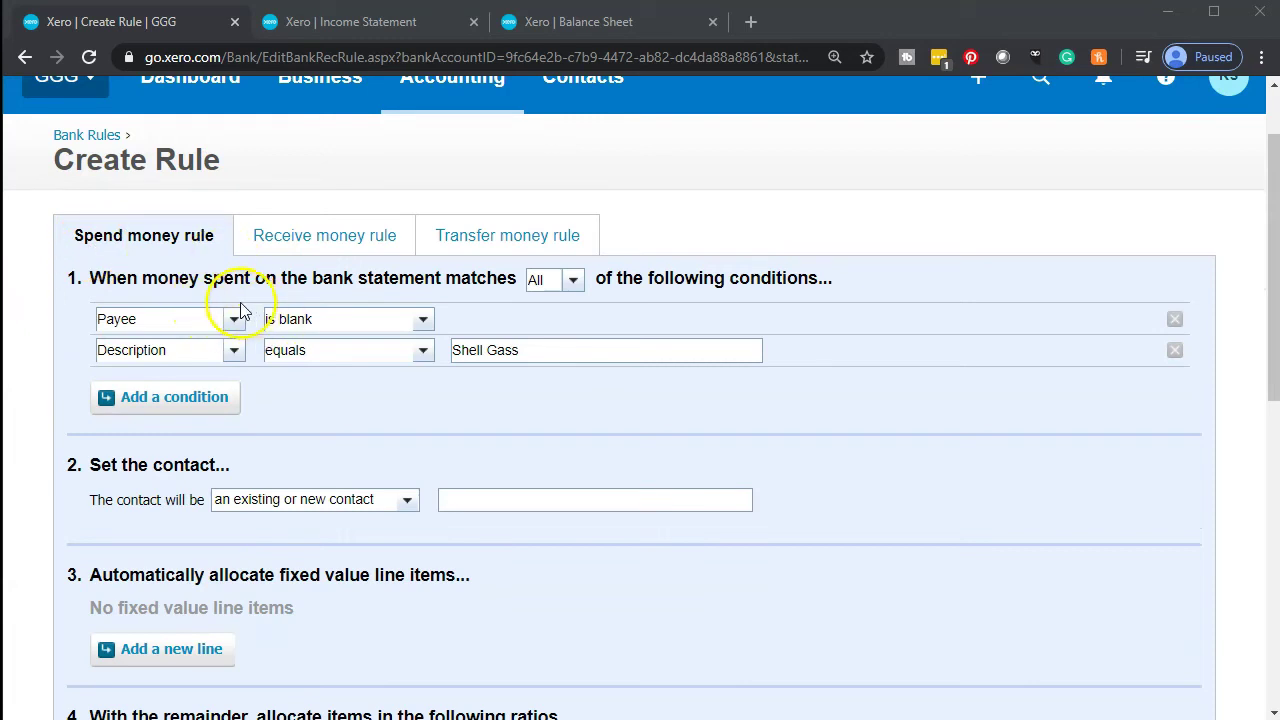
Make the spend money rule match Any of its conditions and remove the blank Payee condition
{"action": "left_click", "coordinate": [571, 283]}
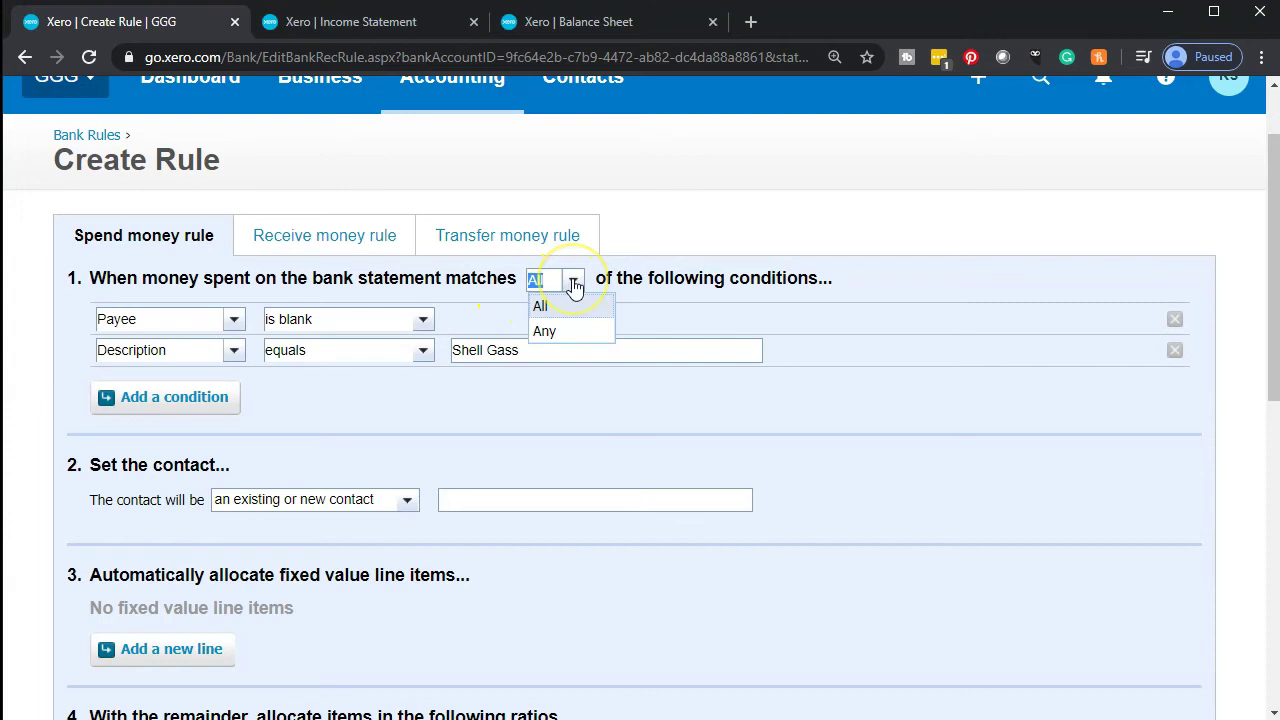
{"action": "left_click", "coordinate": [546, 333]}
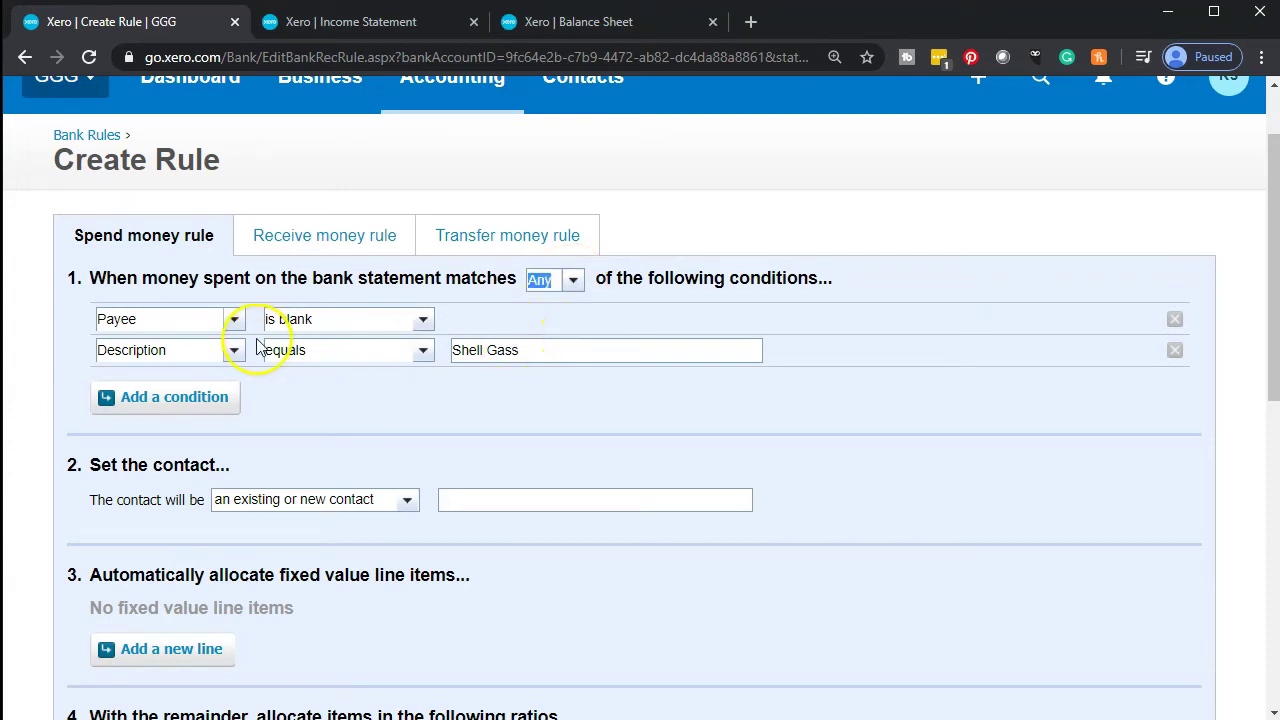
{"action": "left_click", "coordinate": [1175, 322]}
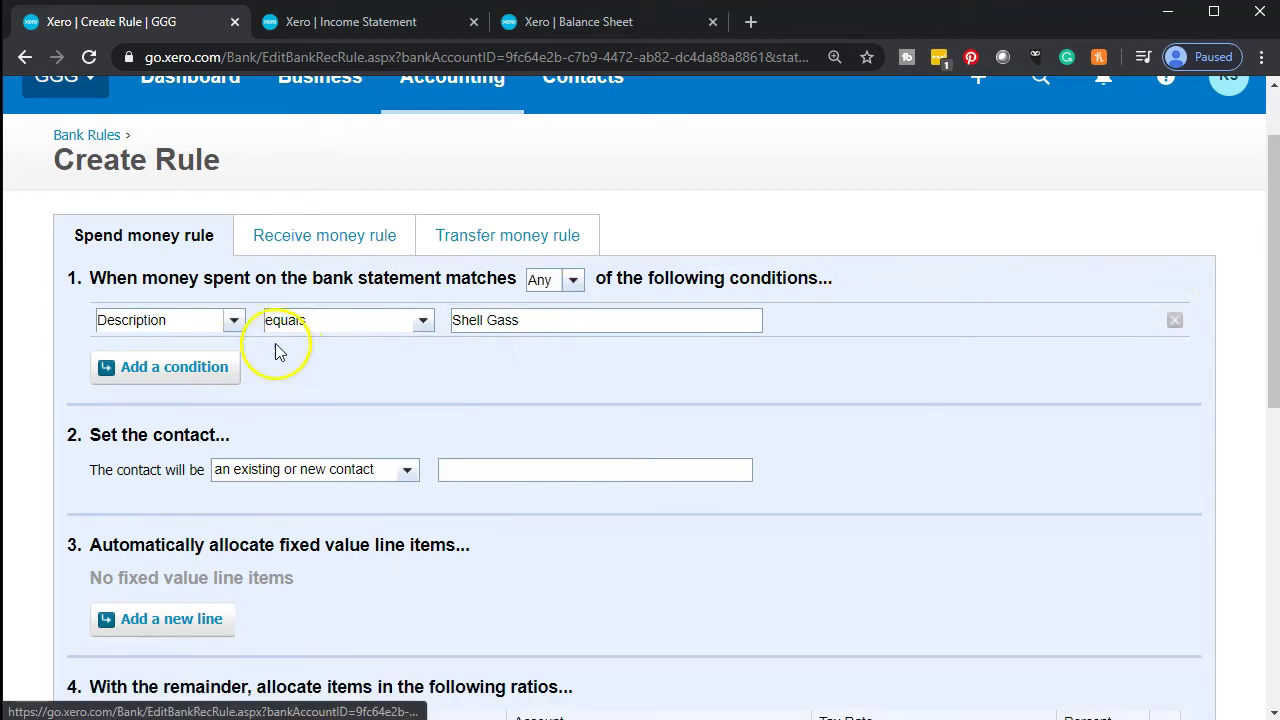
Make the Description condition match text that contains Shell Gass, and set the contact to Shell Gass
{"action": "left_click", "coordinate": [424, 324]}
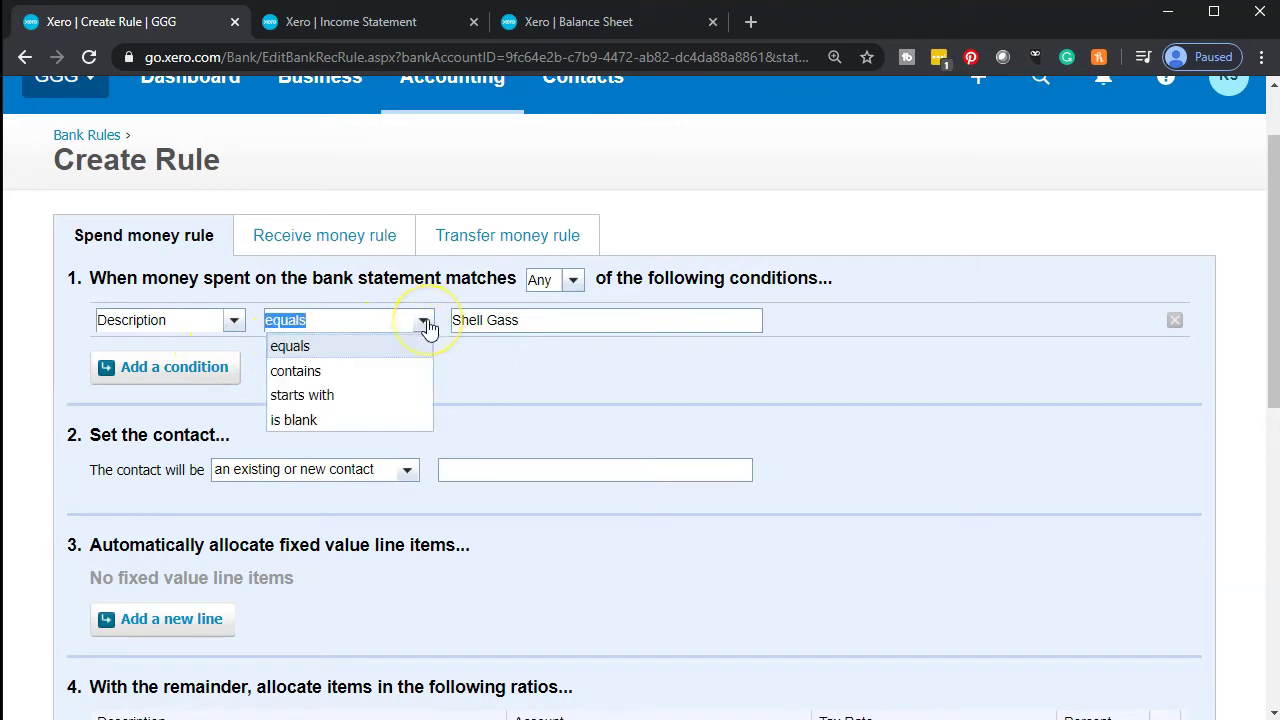
{"action": "left_click", "coordinate": [393, 378]}
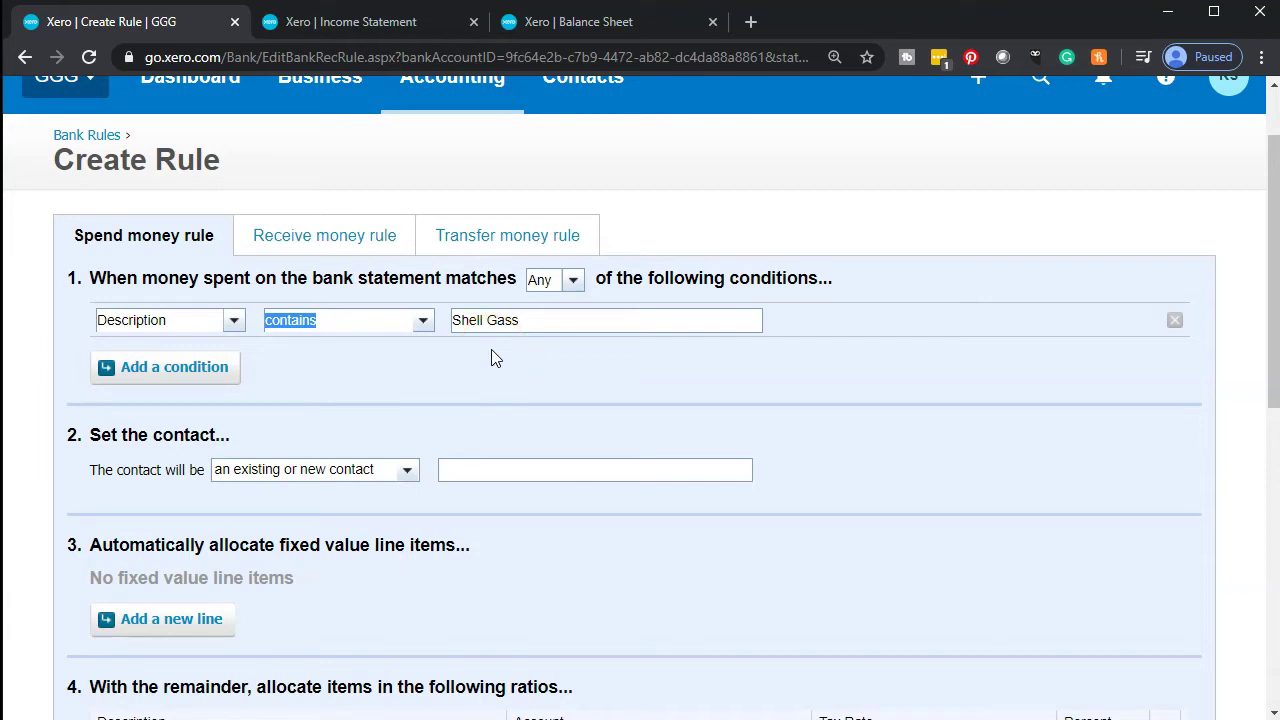
{"action": "scroll", "coordinate": [491, 350], "scroll_direction": "down", "scroll_amount": 1}
{"action": "scroll", "coordinate": [491, 357], "scroll_direction": "down", "scroll_amount": 1}
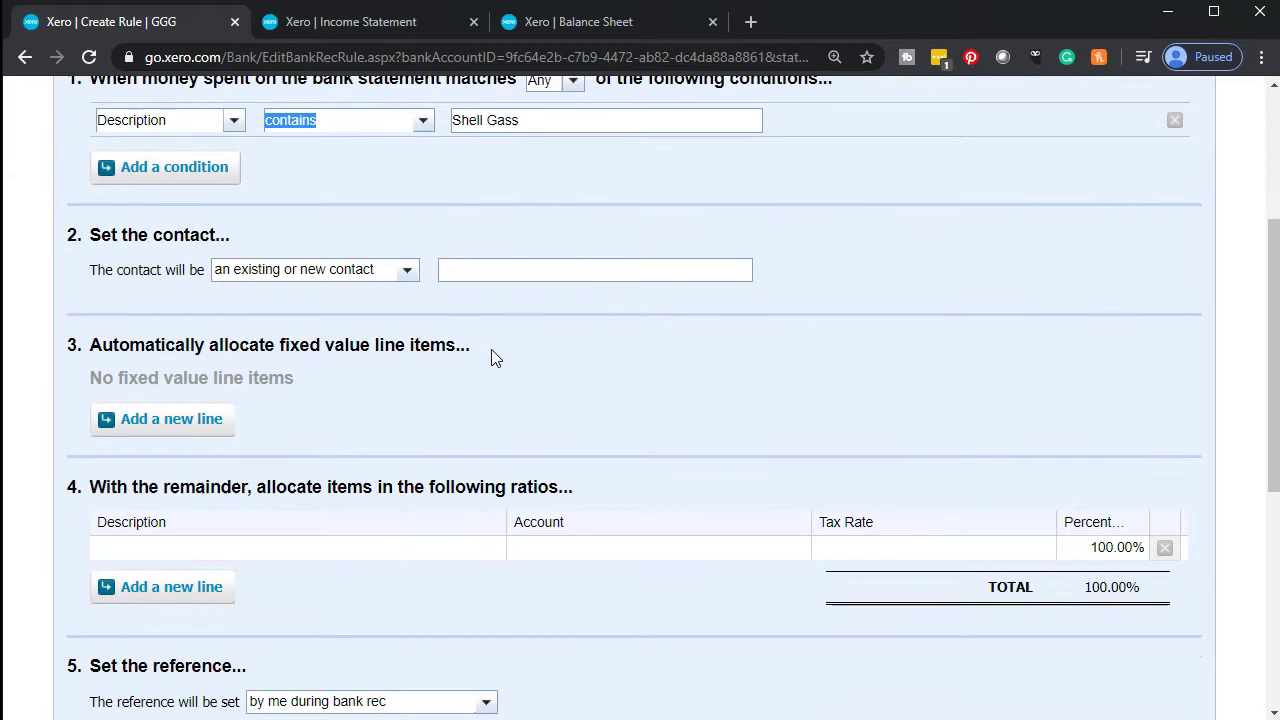
{"action": "left_click", "coordinate": [502, 267]}
{"action": "left_click_drag", "start_coordinate": [534, 121], "coordinate": [455, 120]}
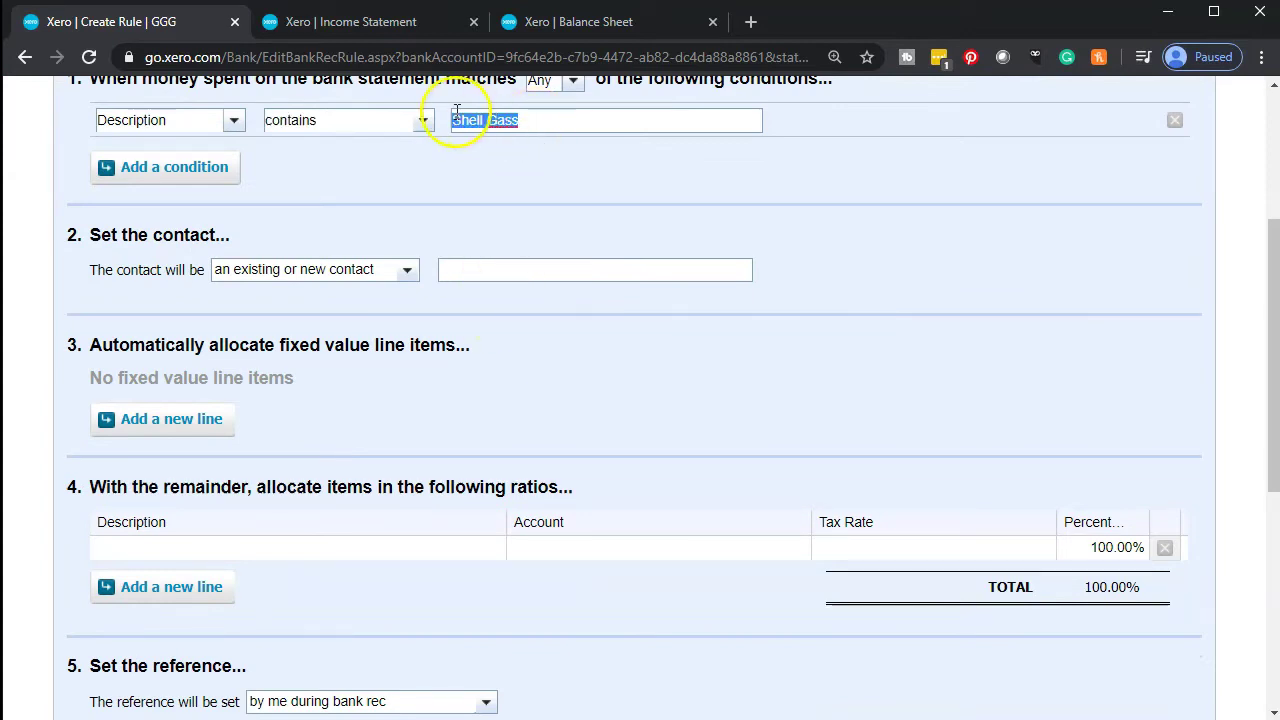
{"action": "left_click", "coordinate": [491, 266]}
{"action": "type", "text": "Shell Gass"}
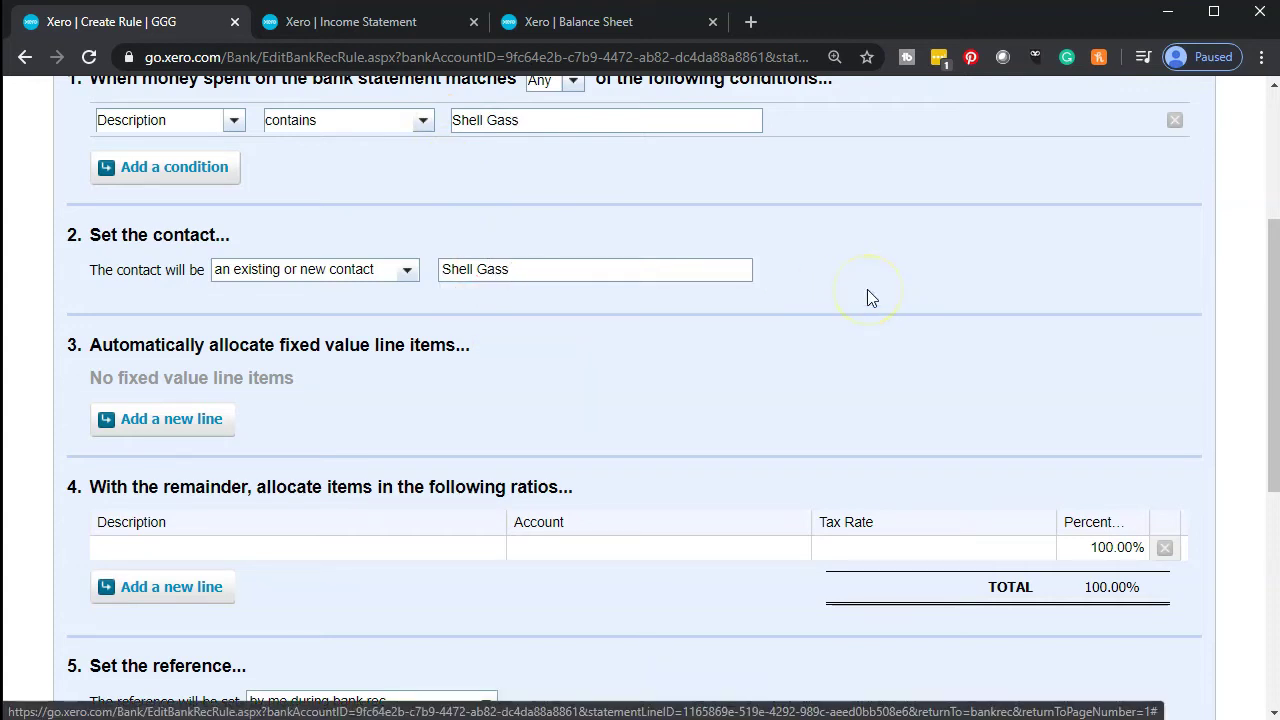
Describe the first remainder allocation line as "Auto business"
{"action": "scroll", "coordinate": [868, 292], "scroll_direction": "down", "scroll_amount": 1}
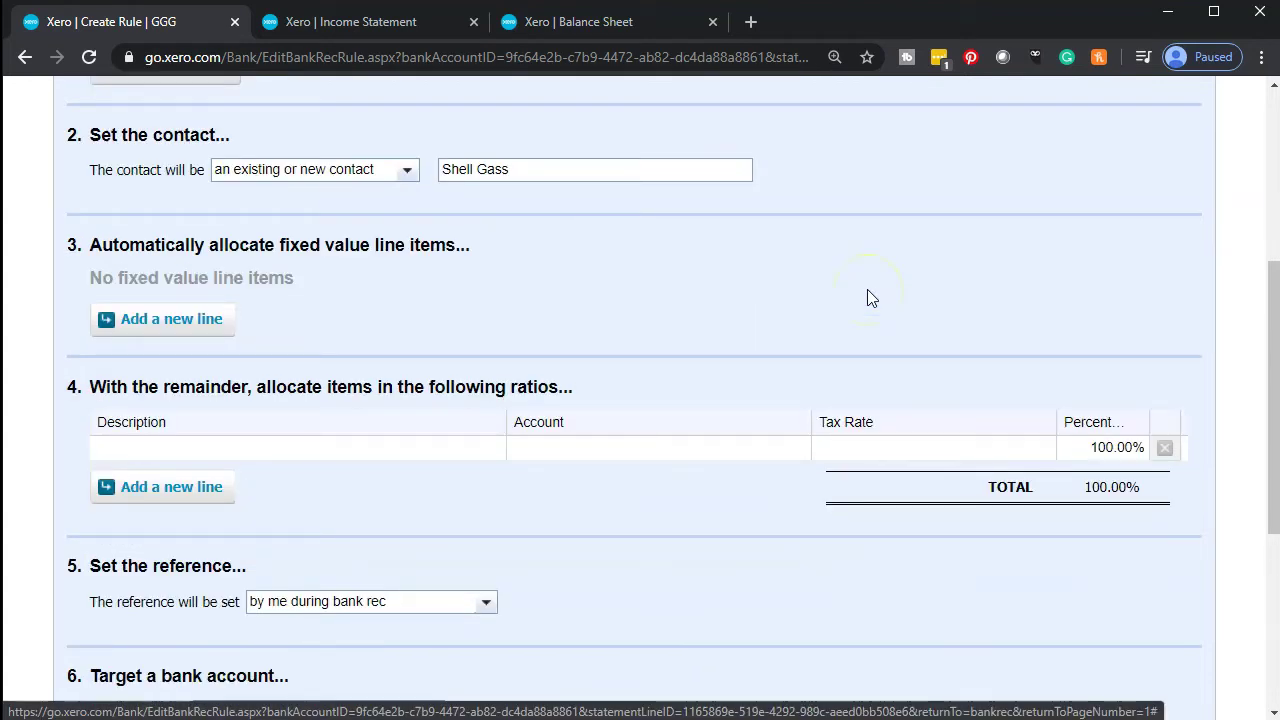
{"action": "left_click", "coordinate": [275, 348]}
{"action": "scroll", "coordinate": [278, 333], "scroll_direction": "down", "scroll_amount": 1}
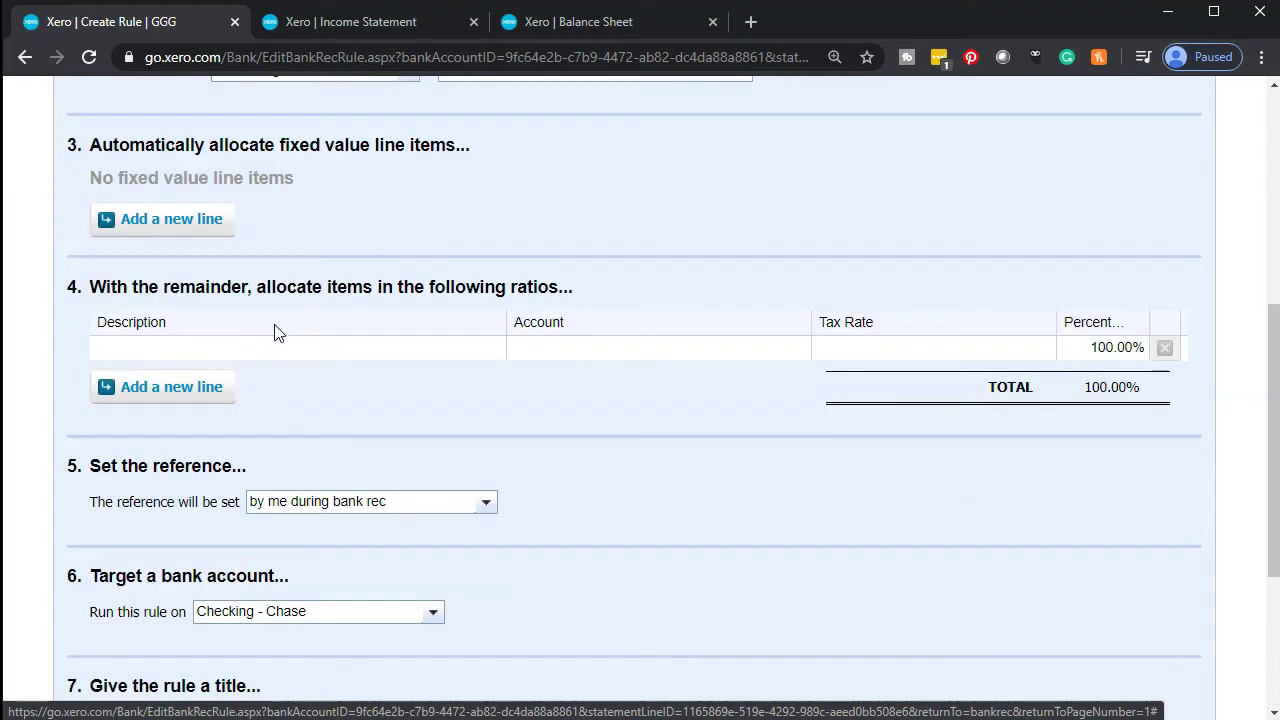
{"action": "left_click", "coordinate": [255, 347]}
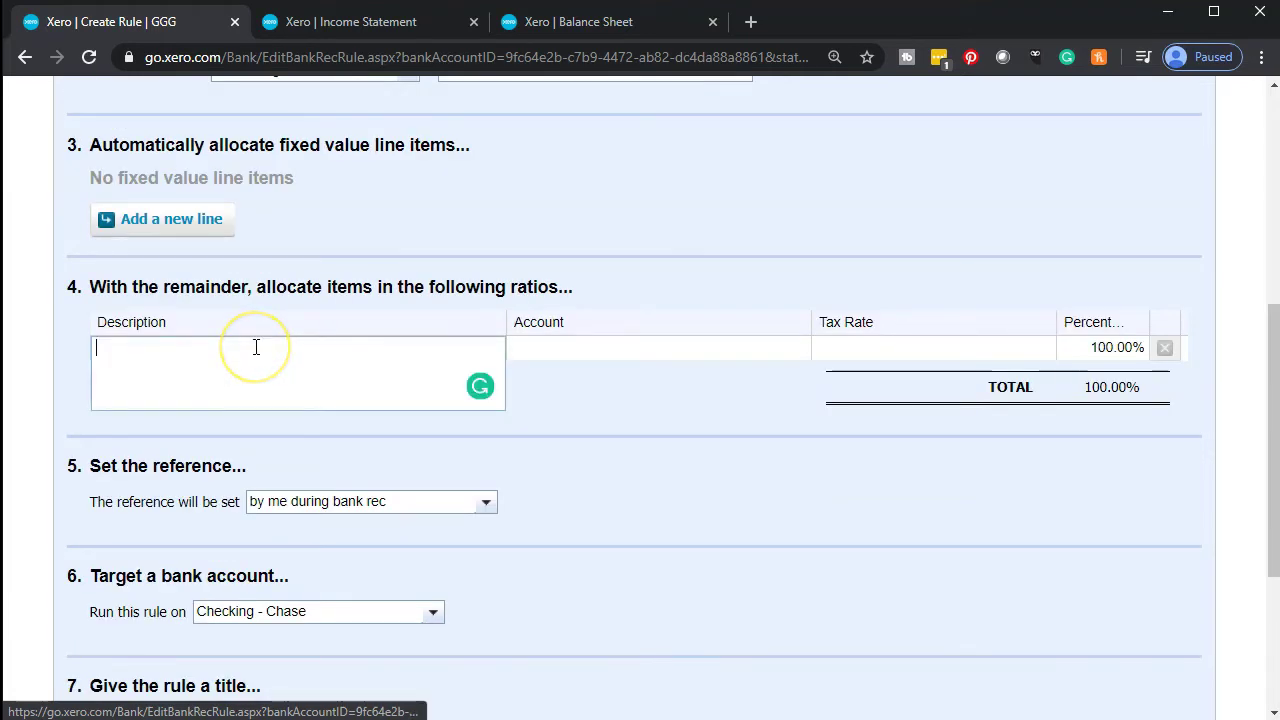
{"action": "type", "text": "Shell Gass"}
{"action": "key", "text": "BackSpace"}
{"action": "key", "text": "BackSpace"}
{"action": "key", "text": "BackSpace"}
{"action": "key", "text": "BackSpace"}
{"action": "key", "text": "BackSpace"}
{"action": "key", "text": "BackSpace"}
{"action": "key", "text": "BackSpace"}
{"action": "key", "text": "BackSpace"}
{"action": "key", "text": "BackSpace"}
{"action": "key", "text": "BackSpace"}
{"action": "type", "text": "Auto business"}
{"action": "key", "text": "Tab"}
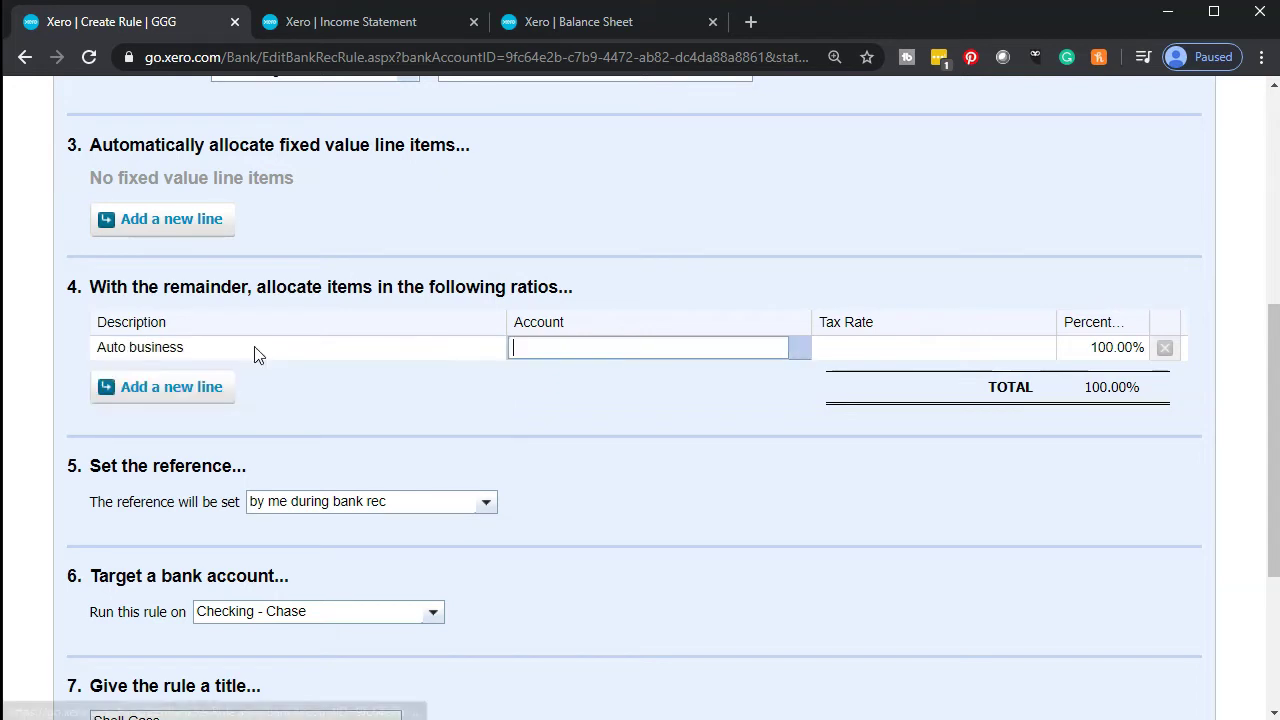
Allocate 60 percent of the Auto business line to account 6110 - Automobile Expense
{"action": "type", "text": "auy"}
{"action": "key", "text": "BackSpace"}
{"action": "key", "text": "BackSpace"}
{"action": "key", "text": "BackSpace"}
{"action": "type", "text": "au"}
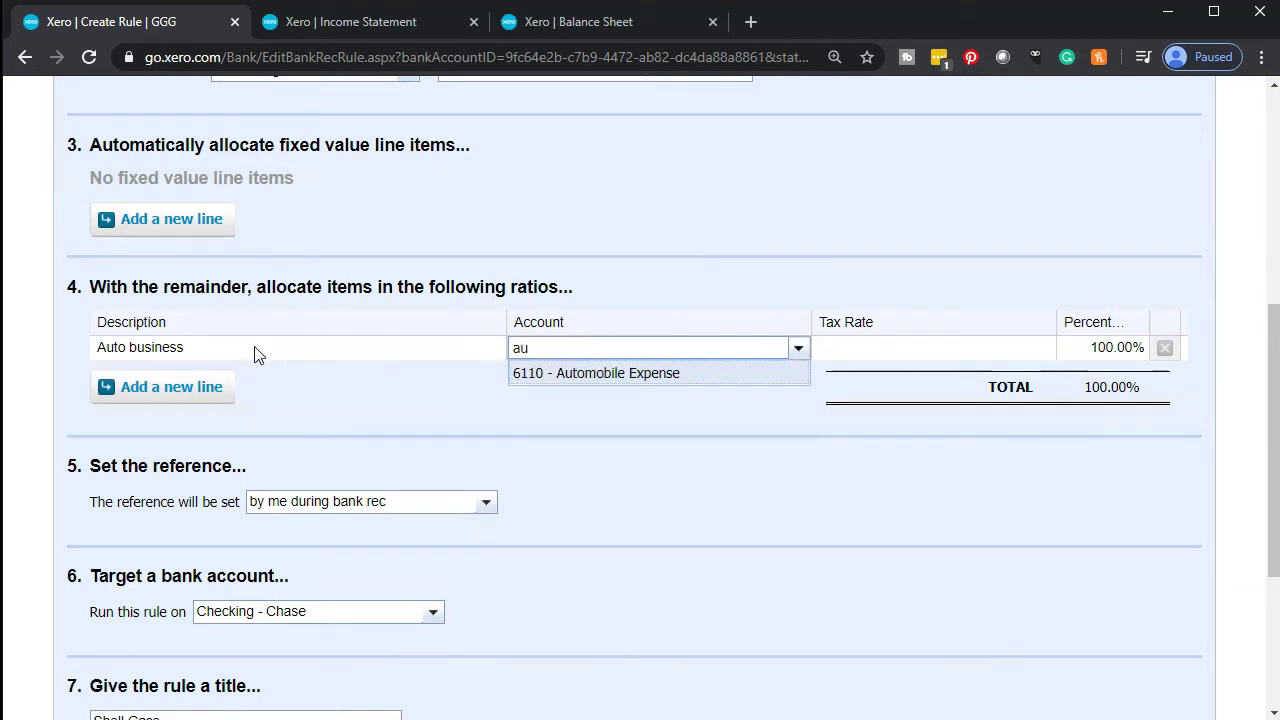
{"action": "key", "text": "Tab"}
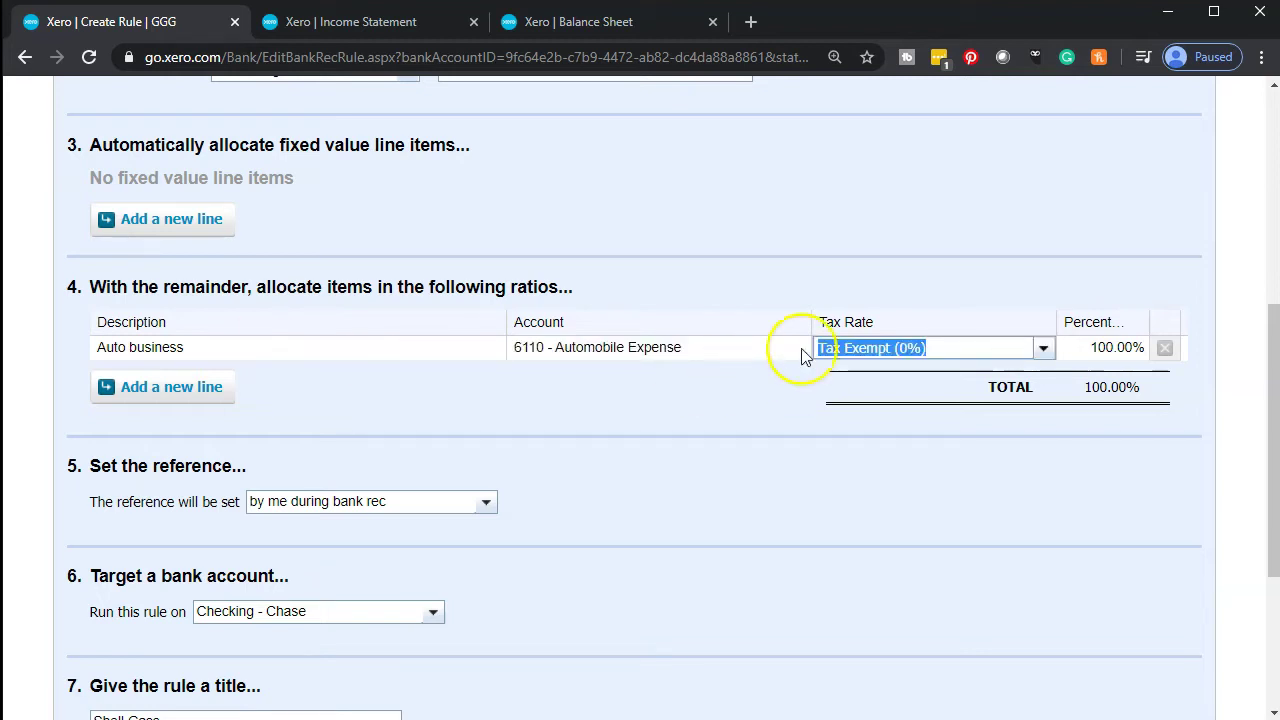
{"action": "left_click", "coordinate": [1130, 347]}
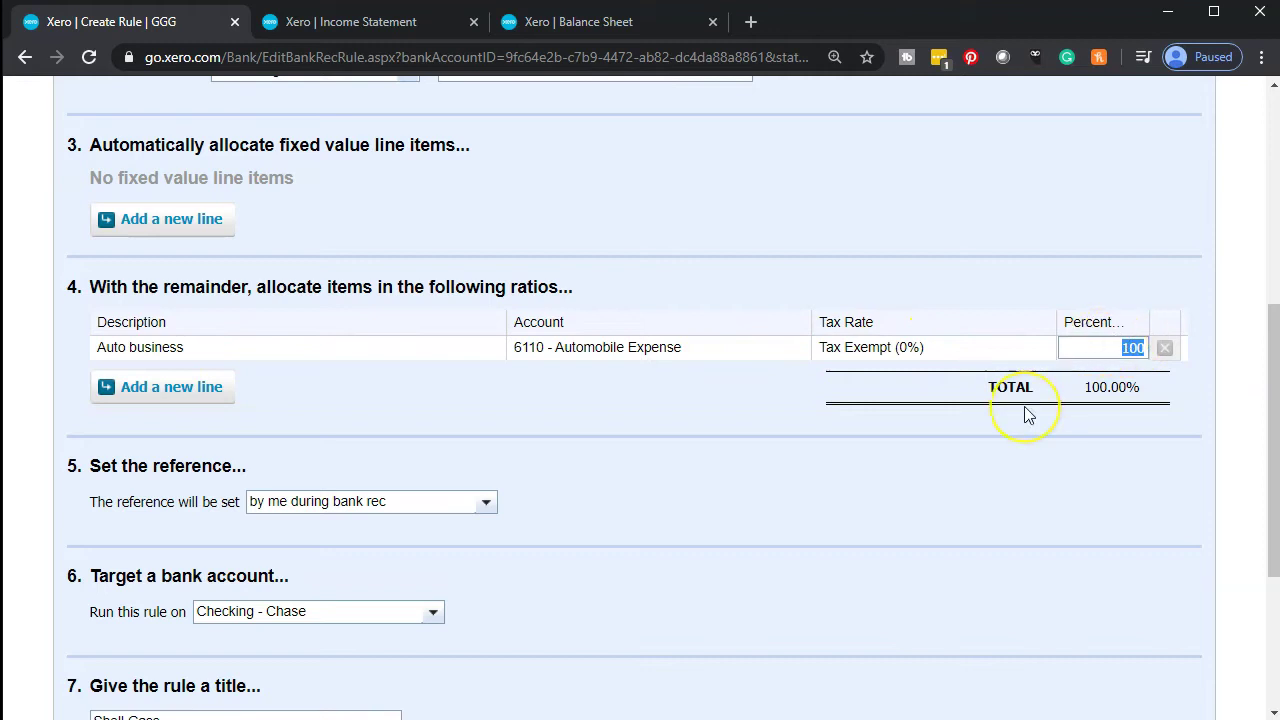
{"action": "key", "text": "BackSpace"}
{"action": "type", "text": "60"}
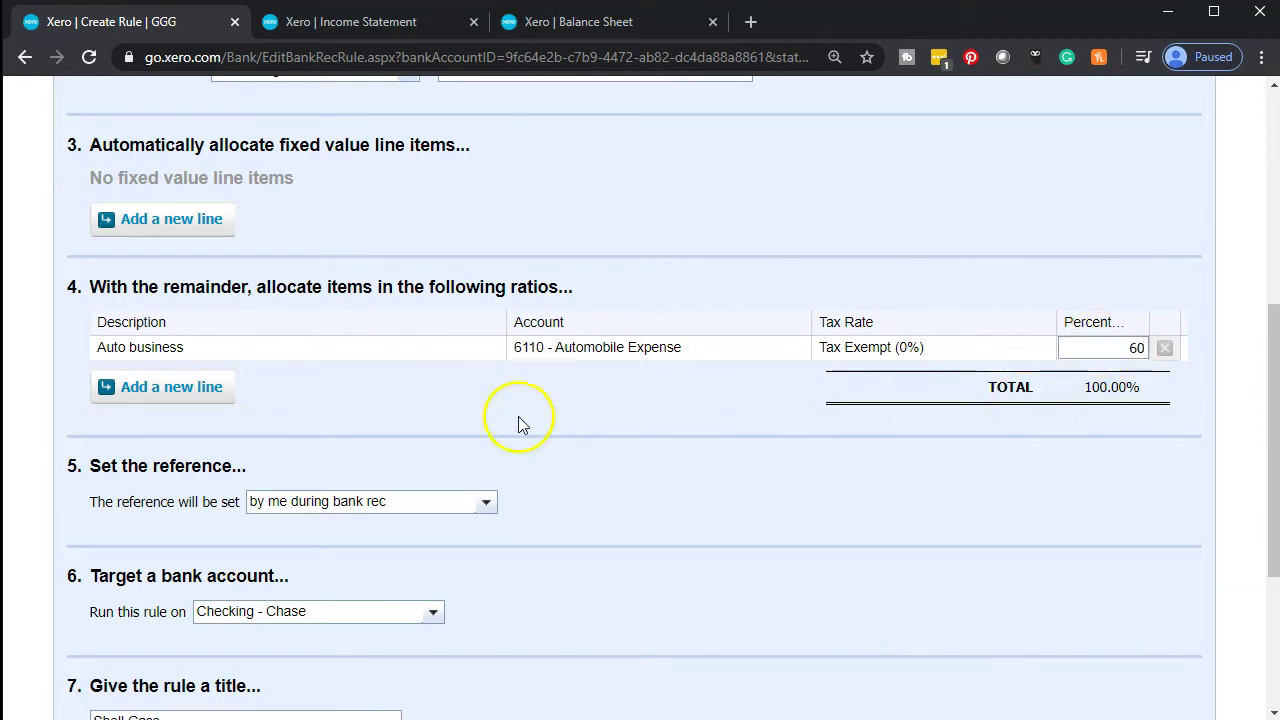
Add a second remainder allocation line described as "Auto personal"
{"action": "left_click", "coordinate": [208, 387]}
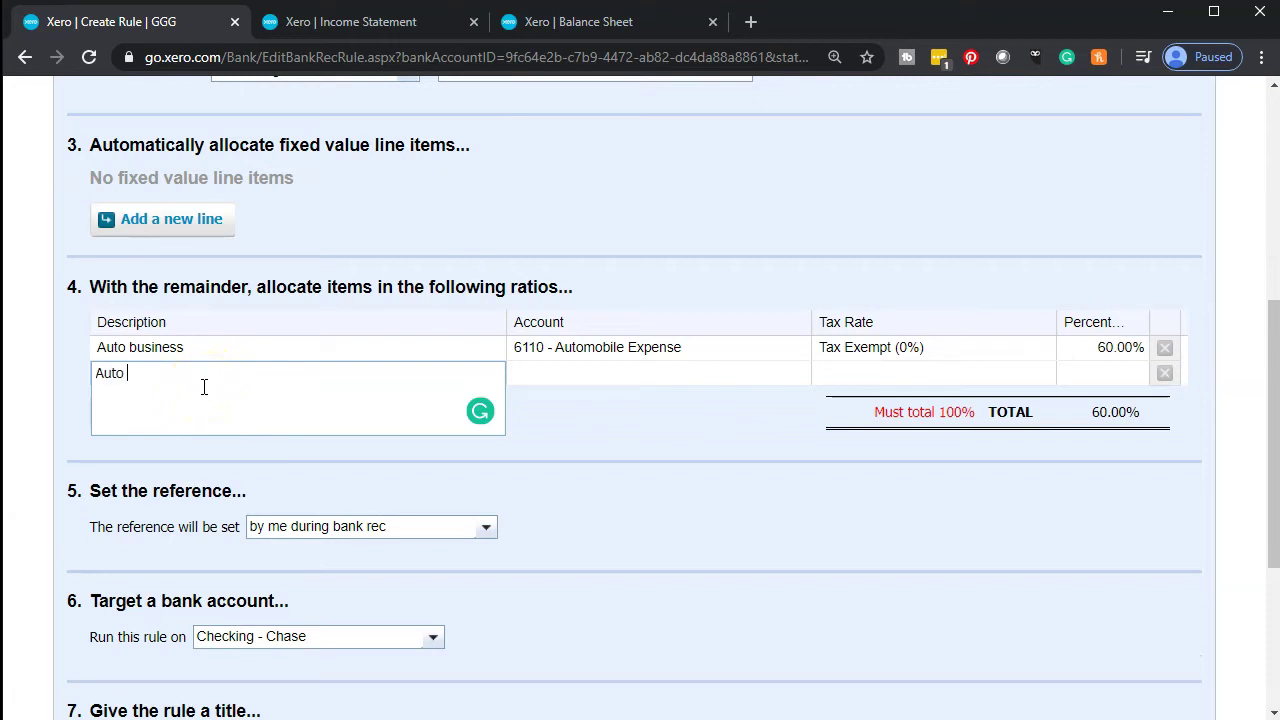
{"action": "type", "text": "Auto P"}
{"action": "key", "text": "BackSpace"}
{"action": "type", "text": "personal"}
{"action": "key", "text": "Tab"}
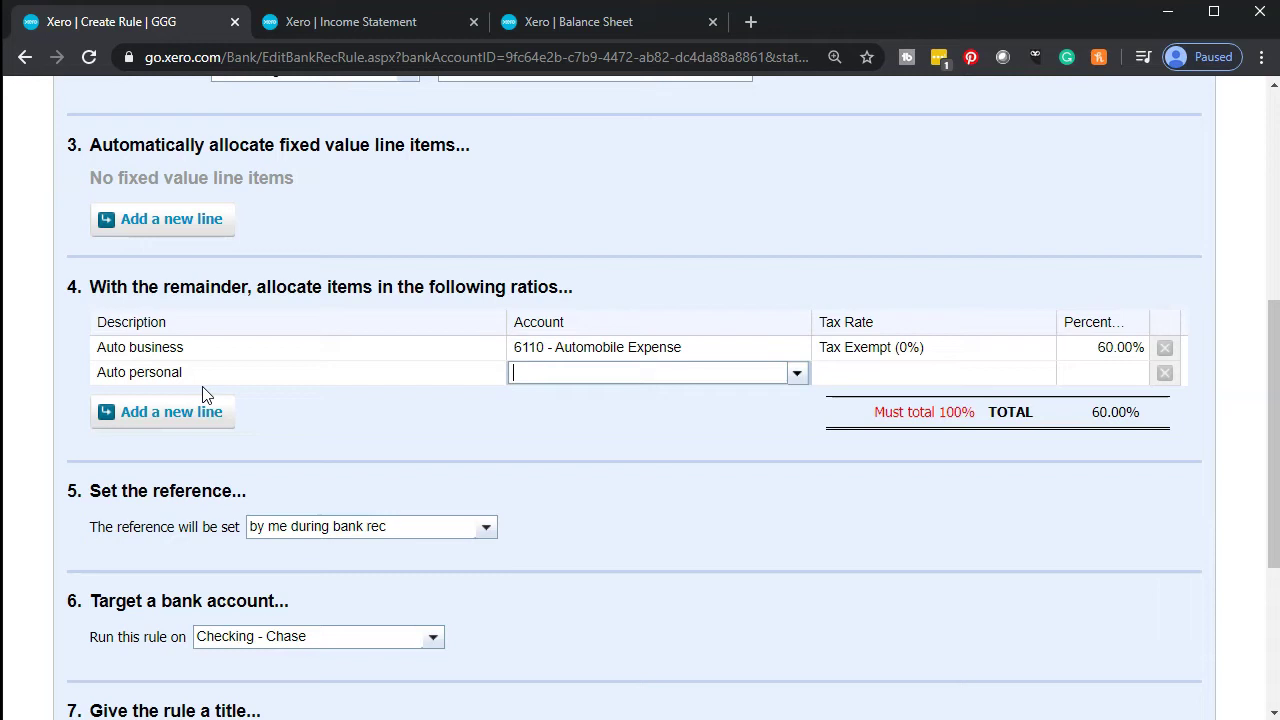
Allocate the Auto personal line to 3120 - Owner's Capital: Owner's Draw at 40 percent
{"action": "left_click", "coordinate": [797, 374]}
{"action": "left_click", "coordinate": [698, 519]}
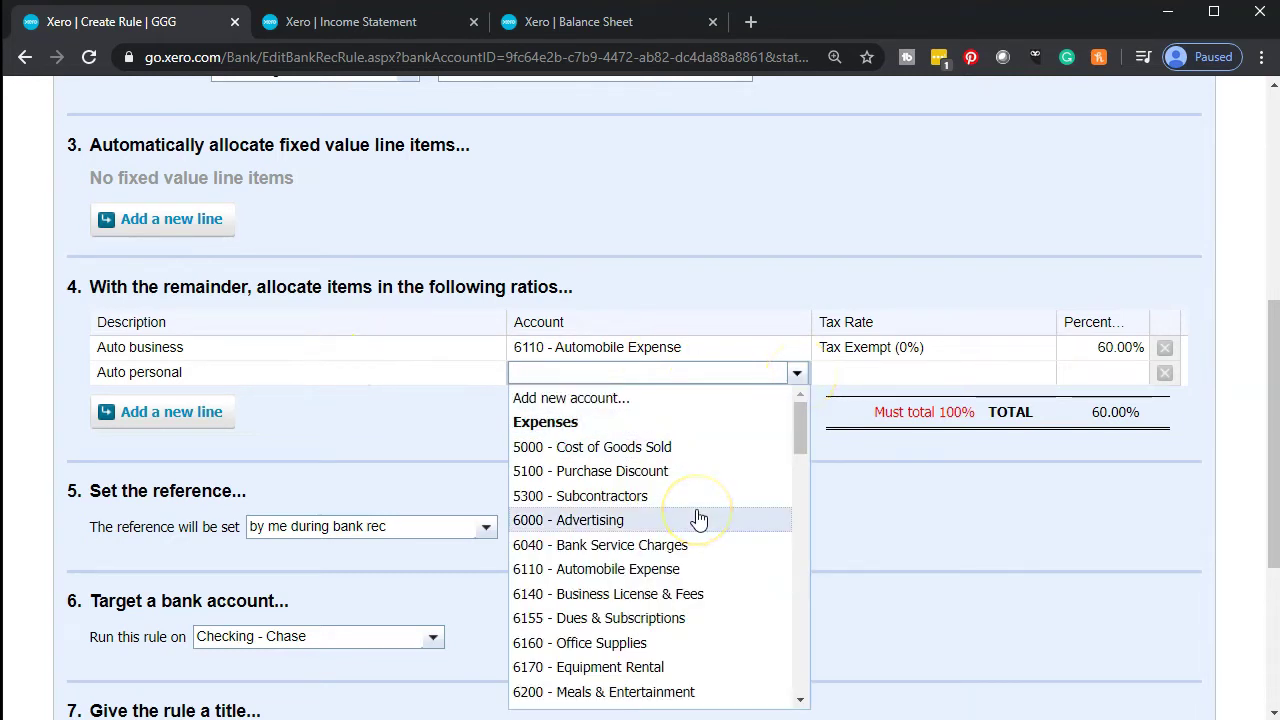
{"action": "scroll", "coordinate": [698, 519], "scroll_direction": "down", "scroll_amount": 7}
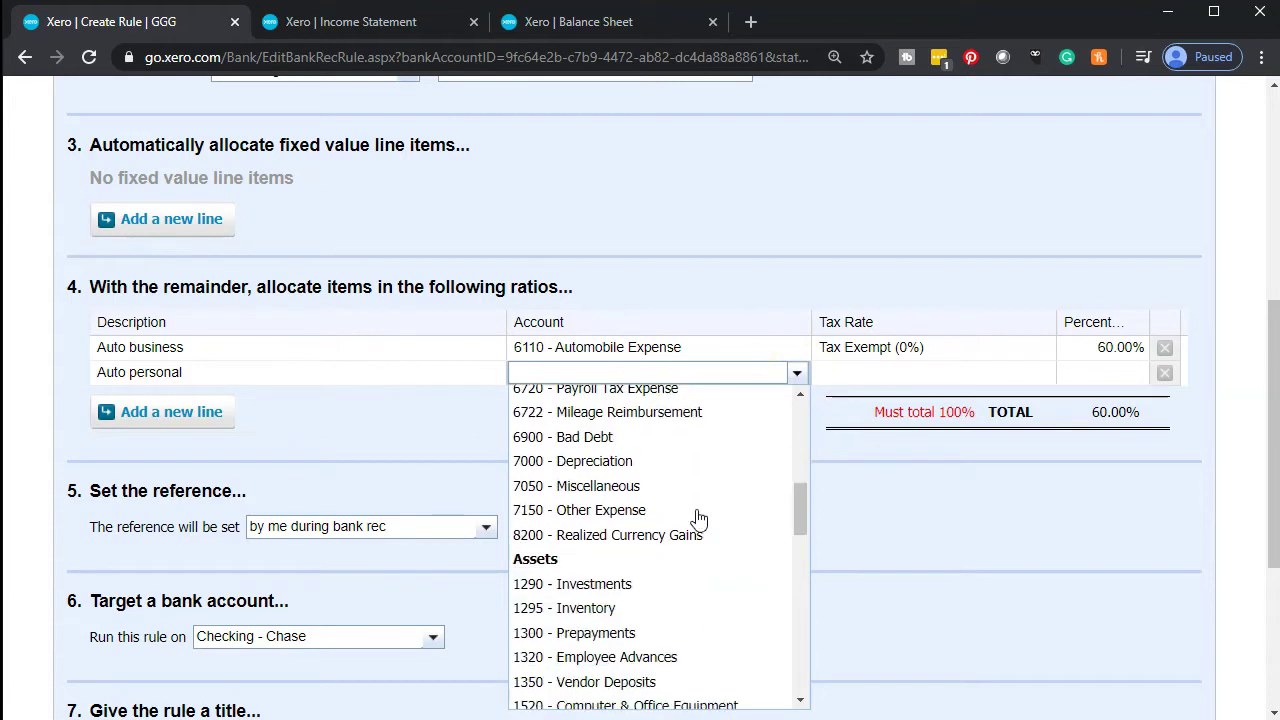
{"action": "scroll", "coordinate": [698, 519], "scroll_direction": "down", "scroll_amount": 7}
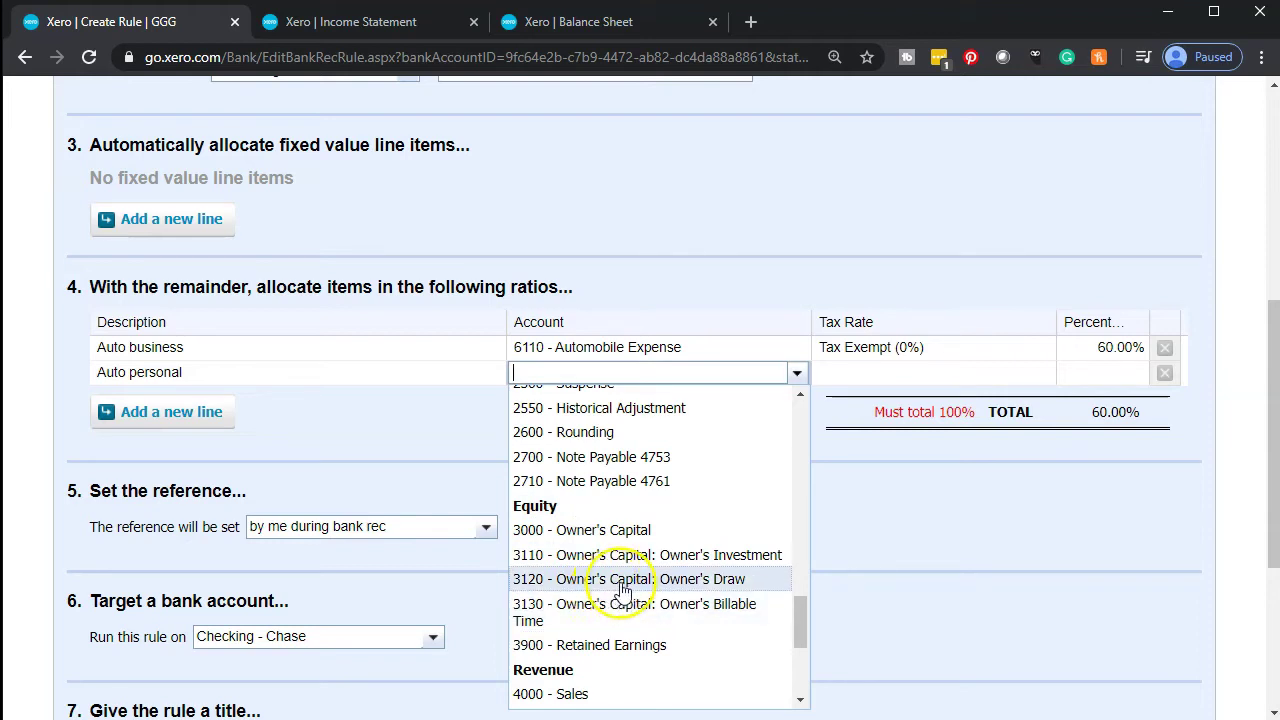
{"action": "left_click", "coordinate": [622, 580]}
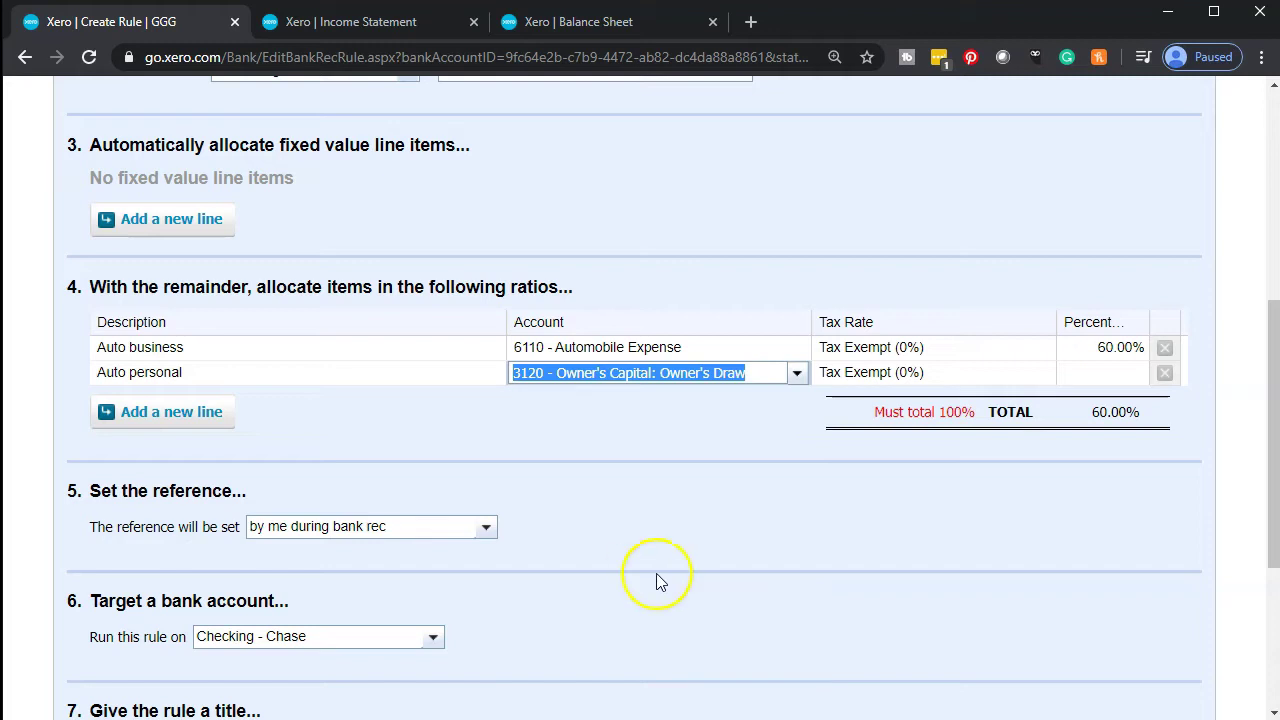
{"action": "left_click", "coordinate": [1097, 388]}
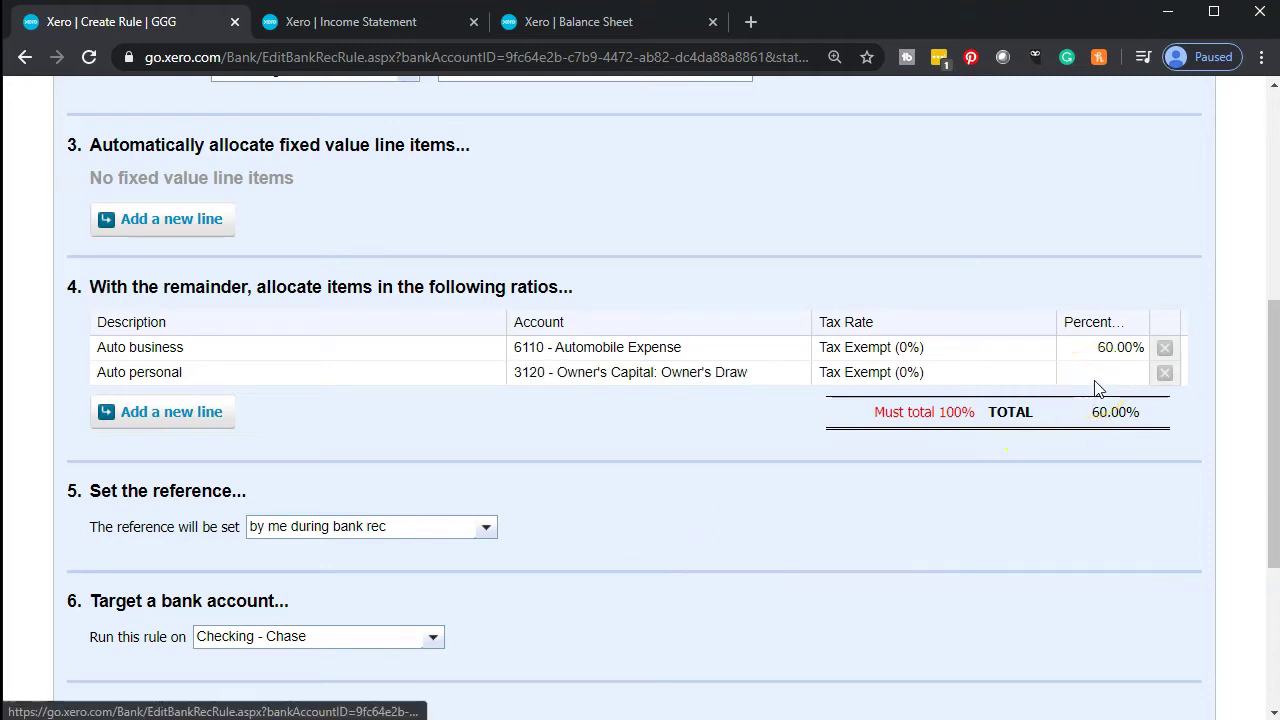
{"action": "left_click", "coordinate": [1110, 378]}
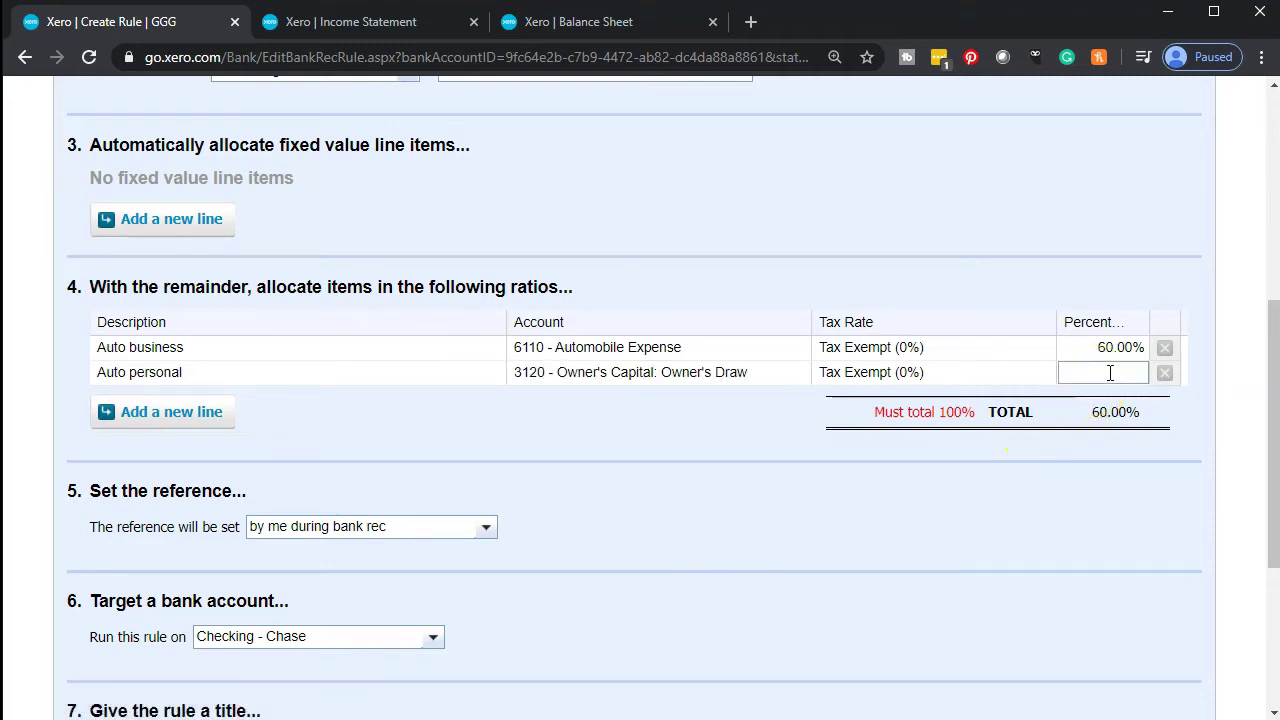
{"action": "key", "text": "Tab"}
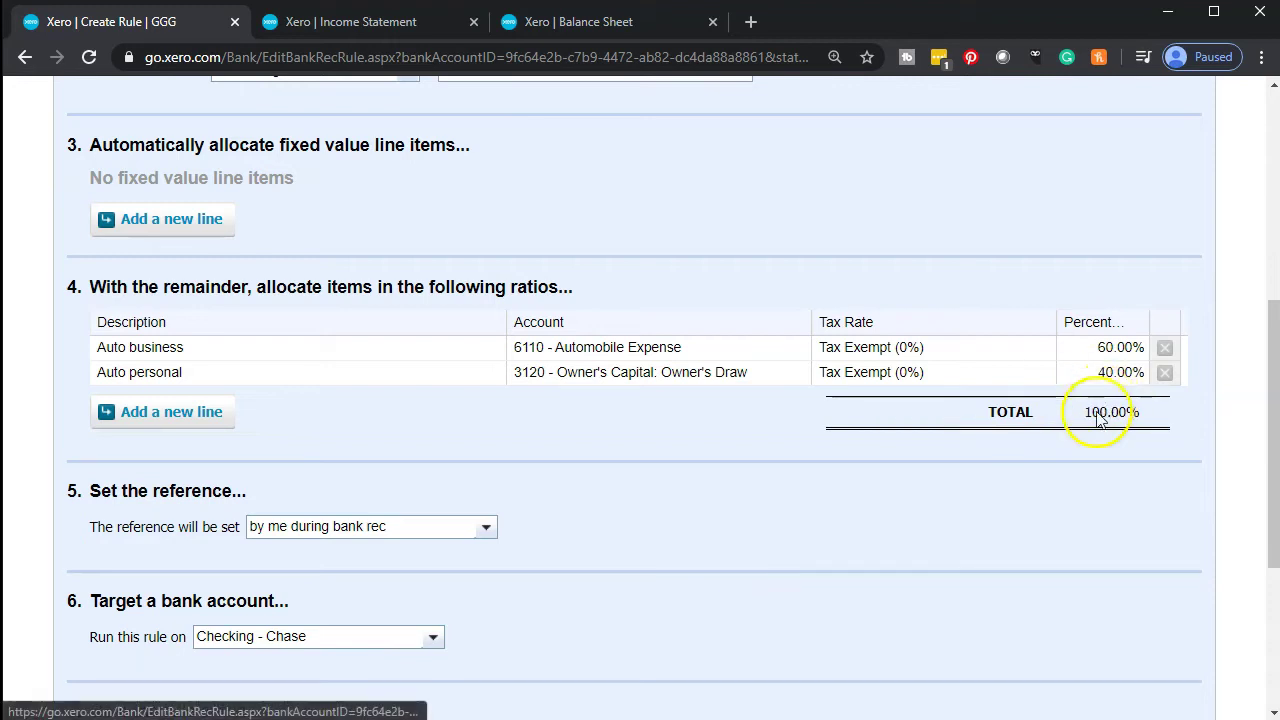
Keep Checking - Chase as the rule's target account, title the rule "Auto rule" and save it
{"action": "scroll", "coordinate": [898, 541], "scroll_direction": "down", "scroll_amount": 2}
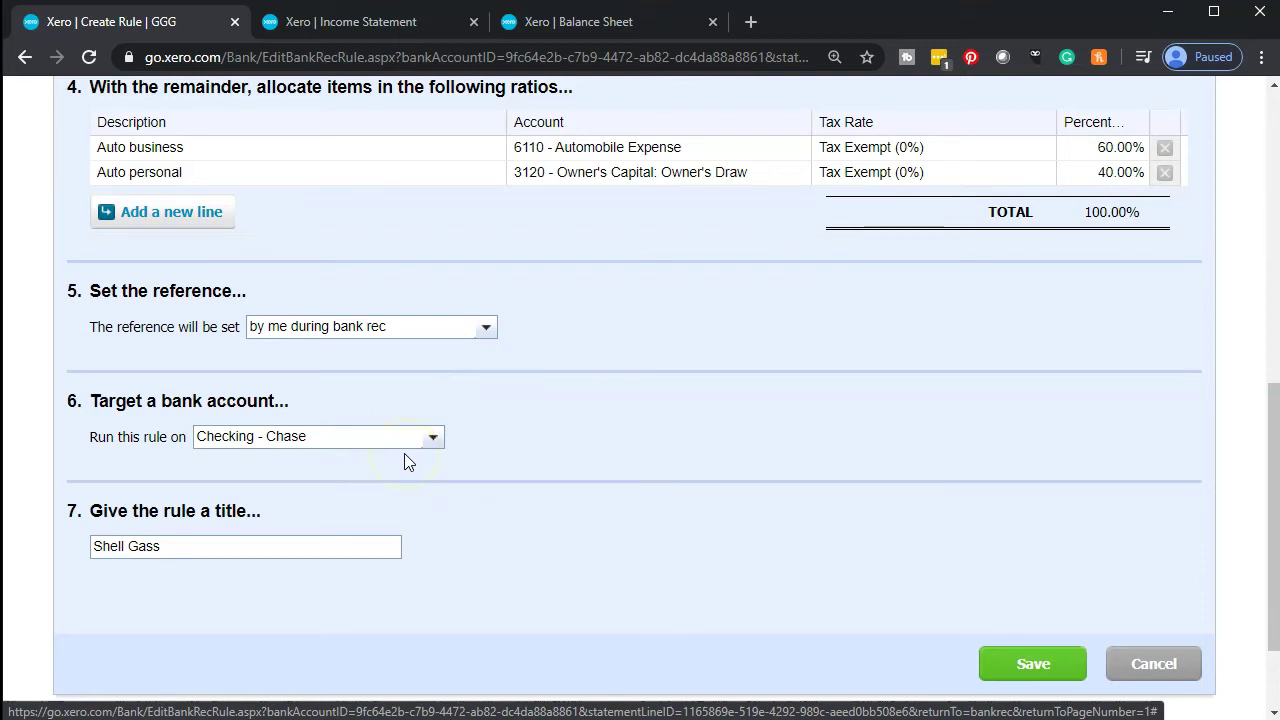
{"action": "left_click", "coordinate": [431, 441]}
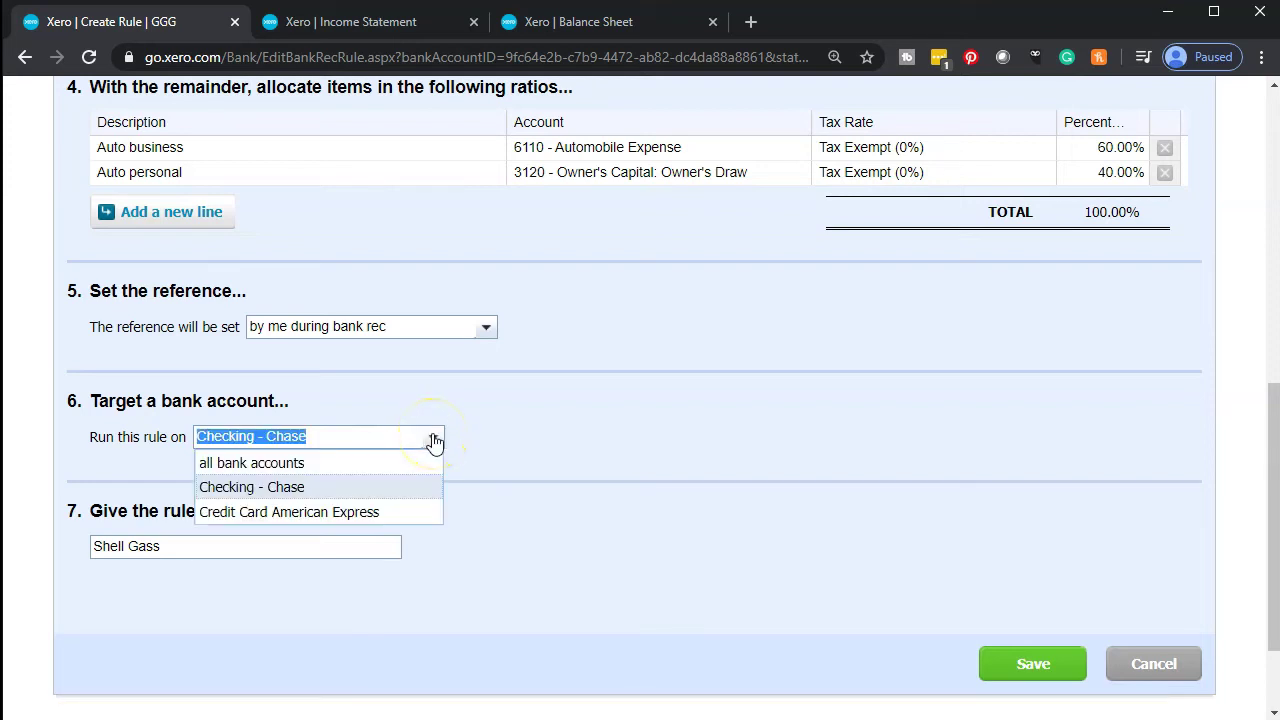
{"action": "left_click", "coordinate": [434, 441]}
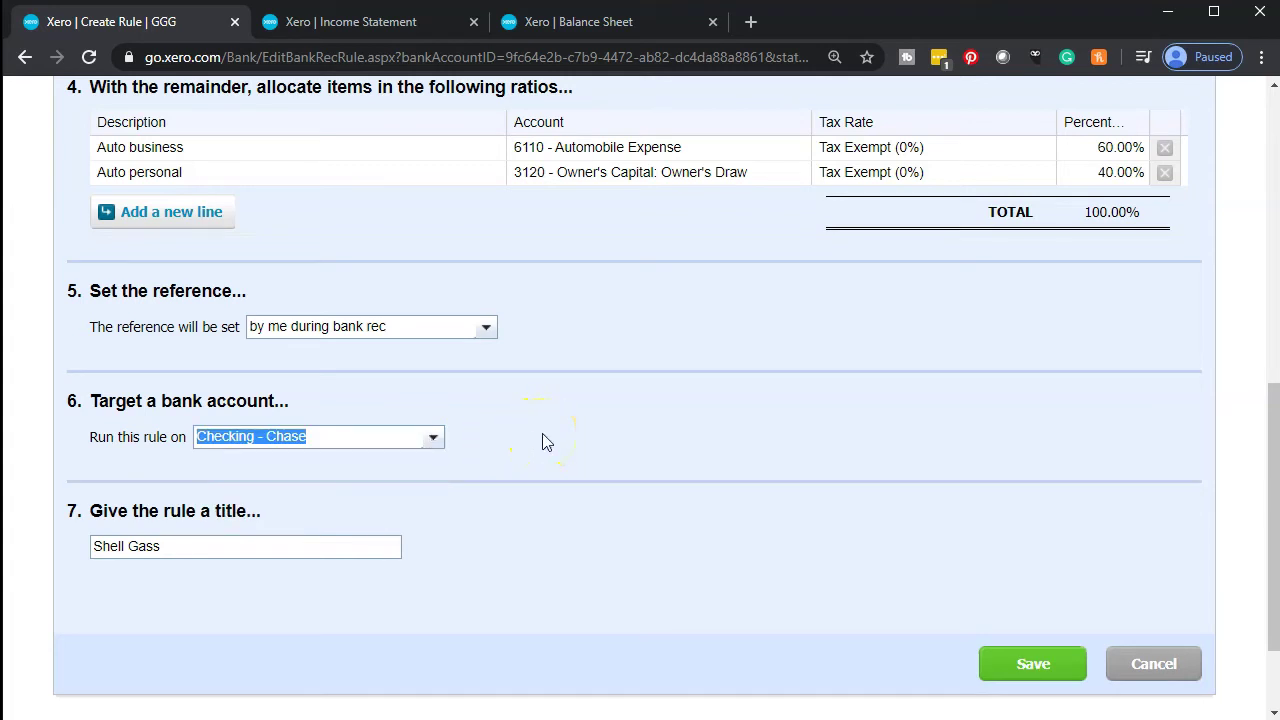
{"action": "left_click", "coordinate": [257, 548]}
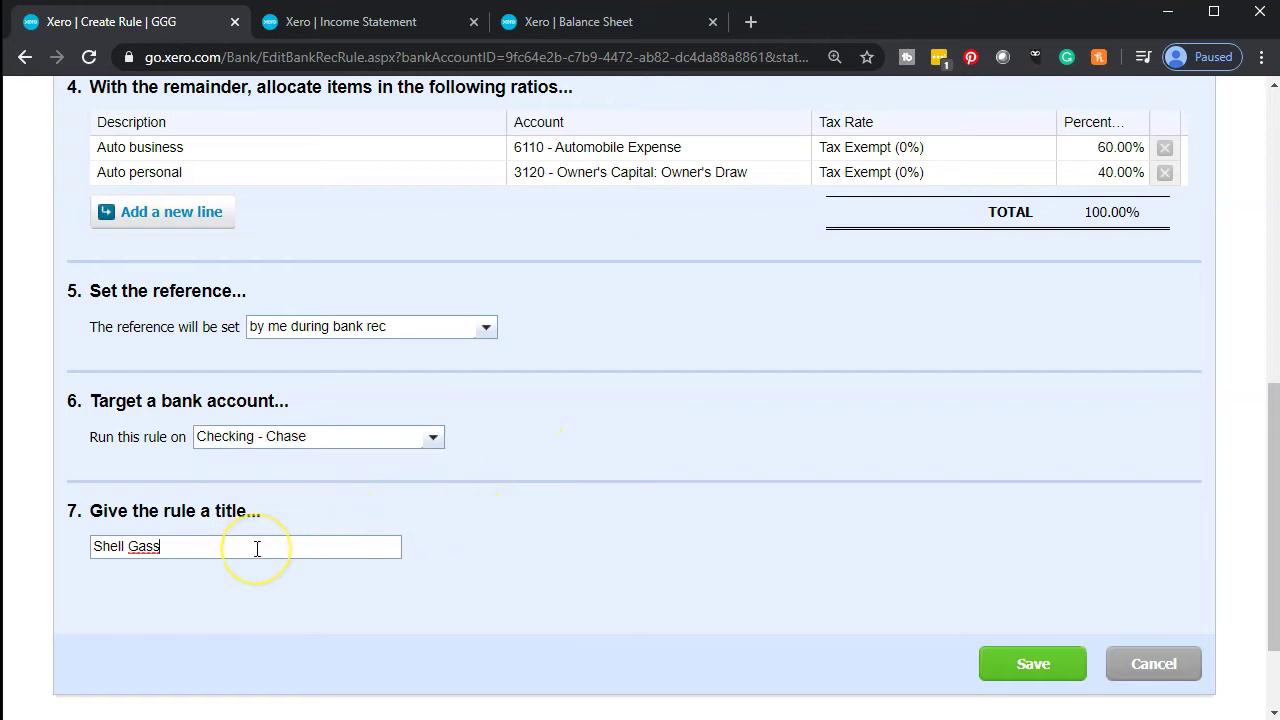
{"action": "key", "text": "ctrl+a"}
{"action": "type", "text": "A"}
{"action": "scroll", "coordinate": [623, 545], "scroll_direction": "down", "scroll_amount": 1}
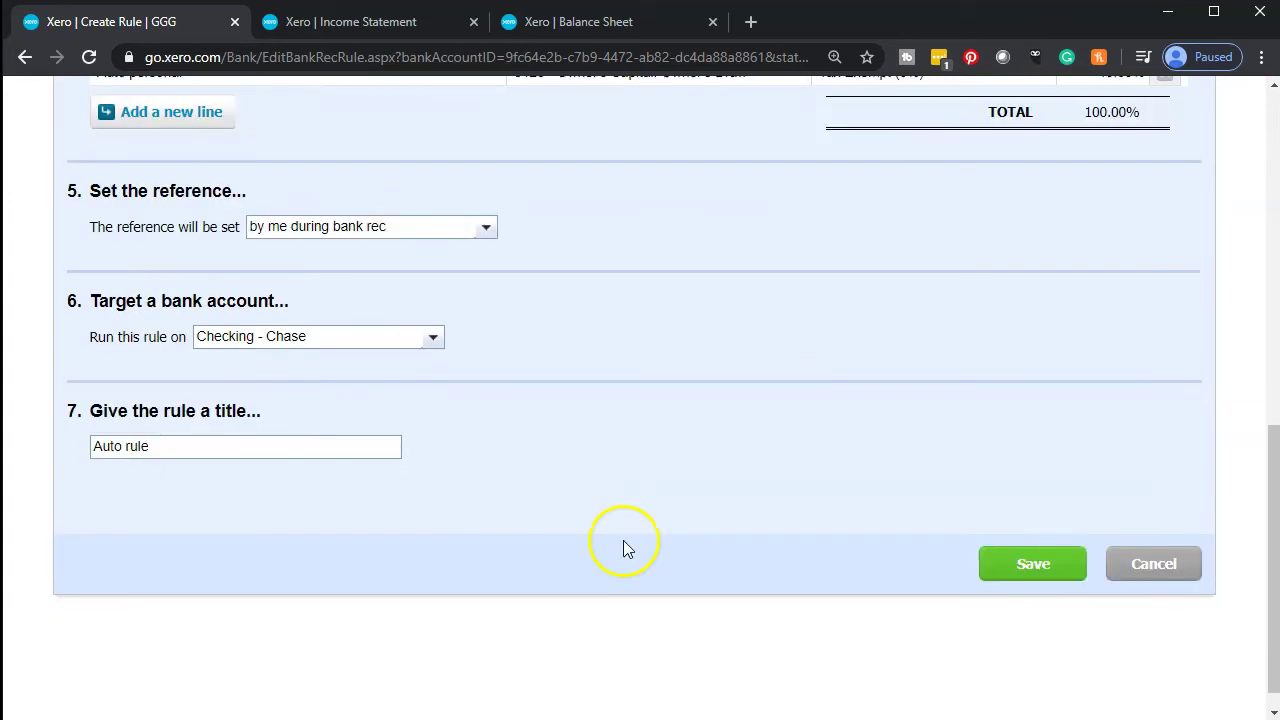
{"action": "left_click", "coordinate": [1002, 568]}
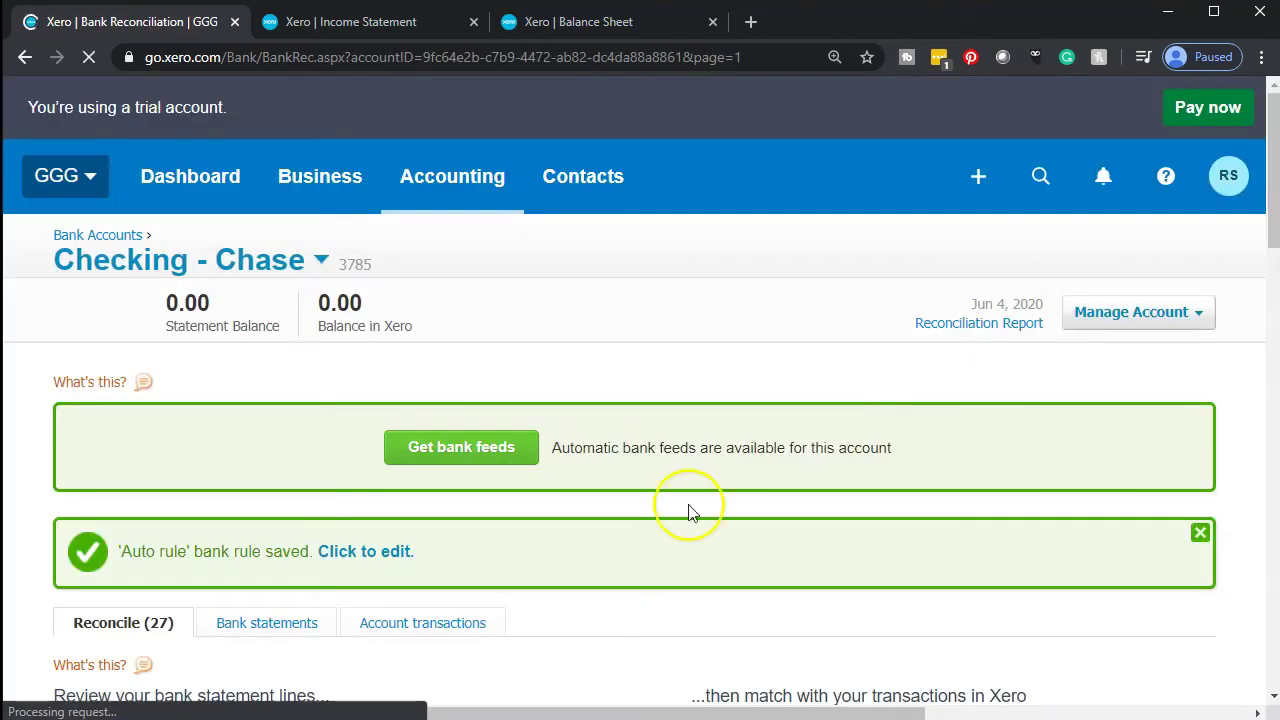
Check the details of the May 2, 2020 Shell Gass statement line of 70.00 and reconcile it with the Auto rule
{"action": "scroll", "coordinate": [637, 444], "scroll_direction": "down", "scroll_amount": 1}
{"action": "scroll", "coordinate": [637, 444], "scroll_direction": "down", "scroll_amount": 3}
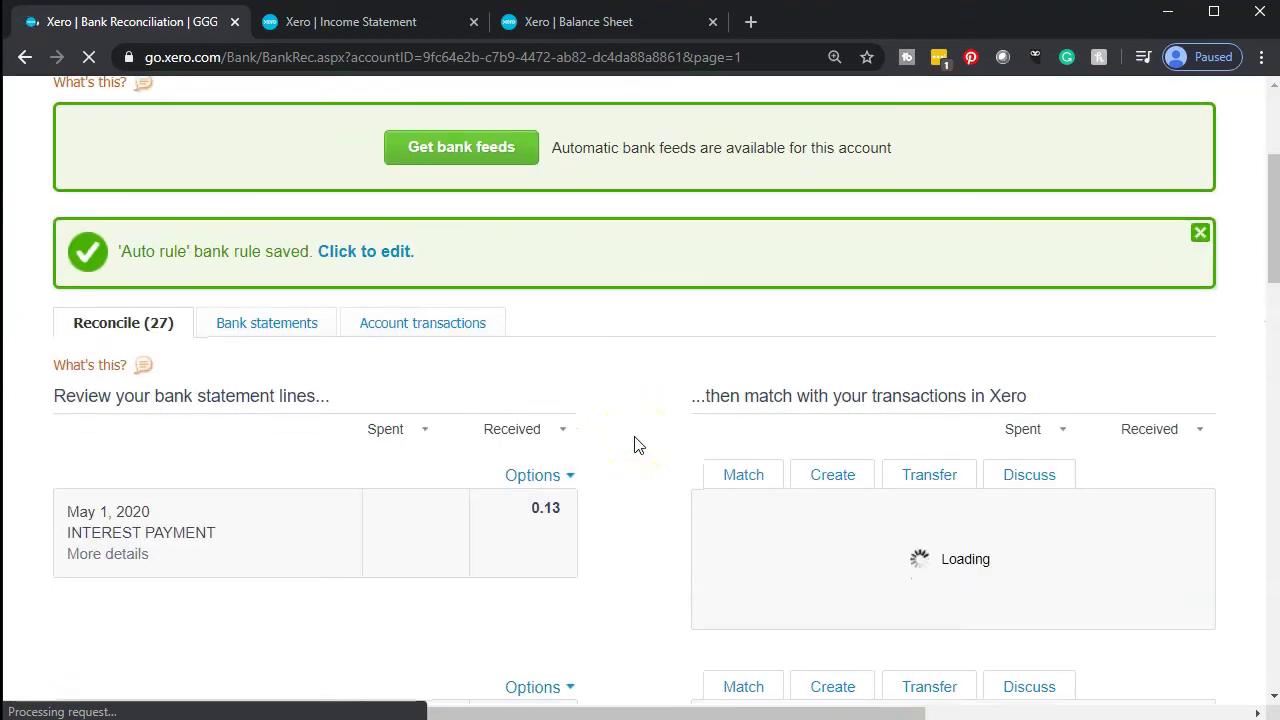
{"action": "scroll", "coordinate": [637, 444], "scroll_direction": "up", "scroll_amount": 3}
{"action": "scroll", "coordinate": [637, 444], "scroll_direction": "down", "scroll_amount": 3}
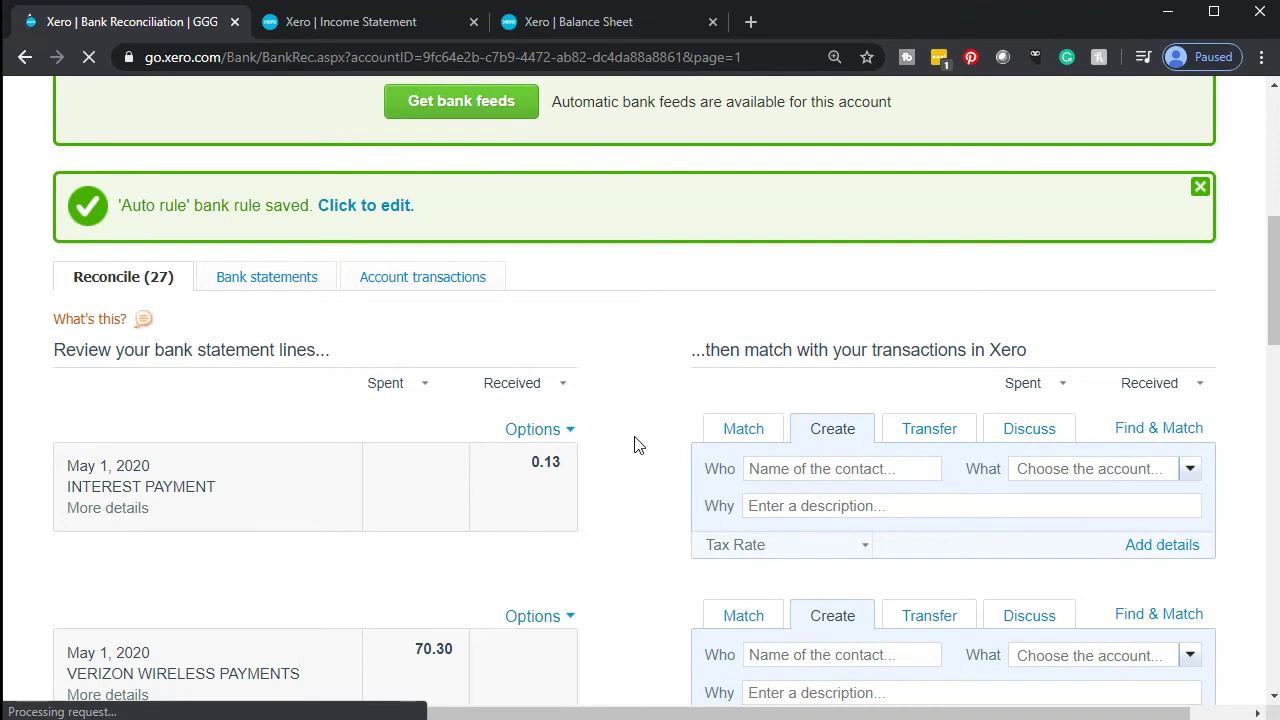
{"action": "scroll", "coordinate": [637, 444], "scroll_direction": "down", "scroll_amount": 4}
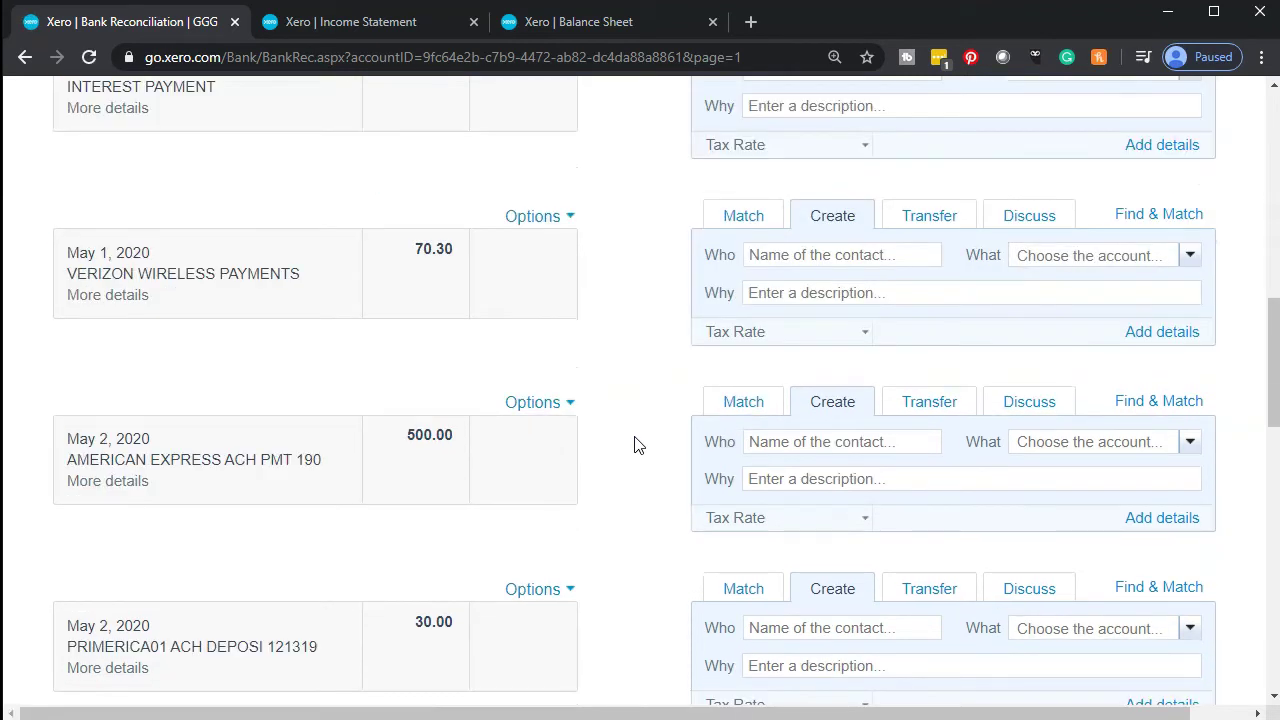
{"action": "scroll", "coordinate": [637, 444], "scroll_direction": "down", "scroll_amount": 2}
{"action": "scroll", "coordinate": [637, 444], "scroll_direction": "down", "scroll_amount": 2}
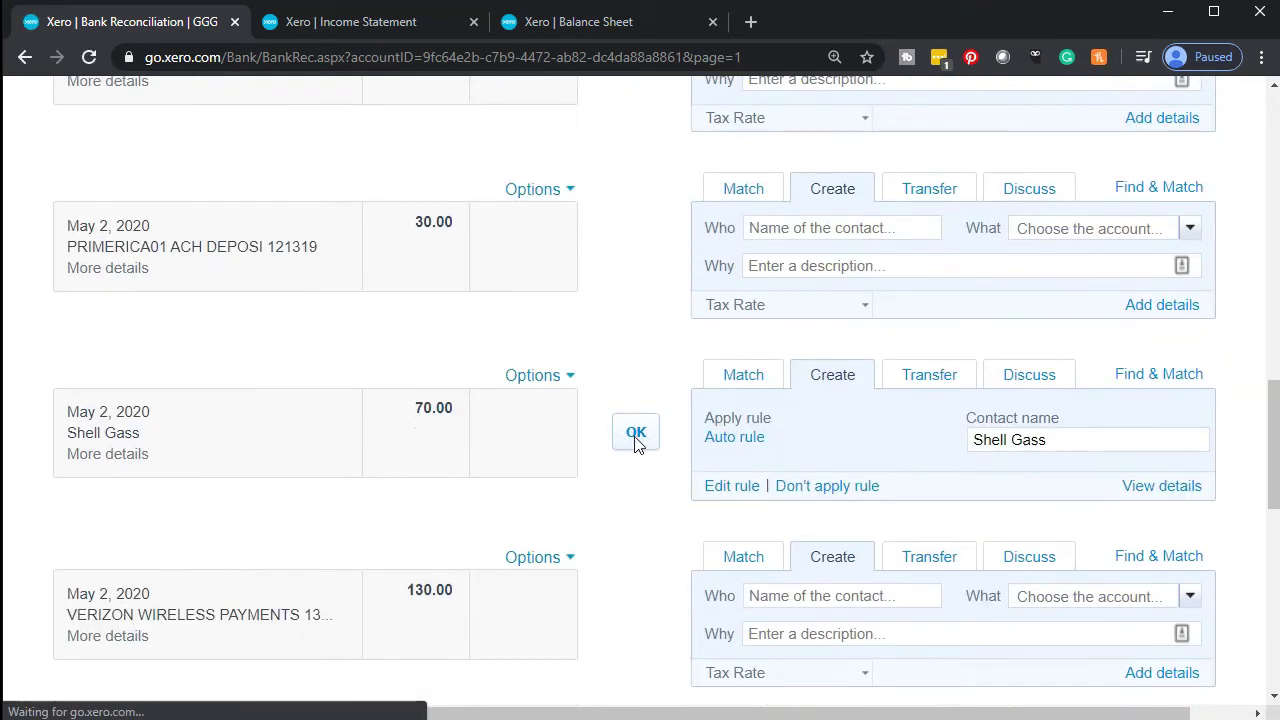
{"action": "scroll", "coordinate": [636, 440], "scroll_direction": "down", "scroll_amount": 1}
{"action": "left_click", "coordinate": [108, 357]}
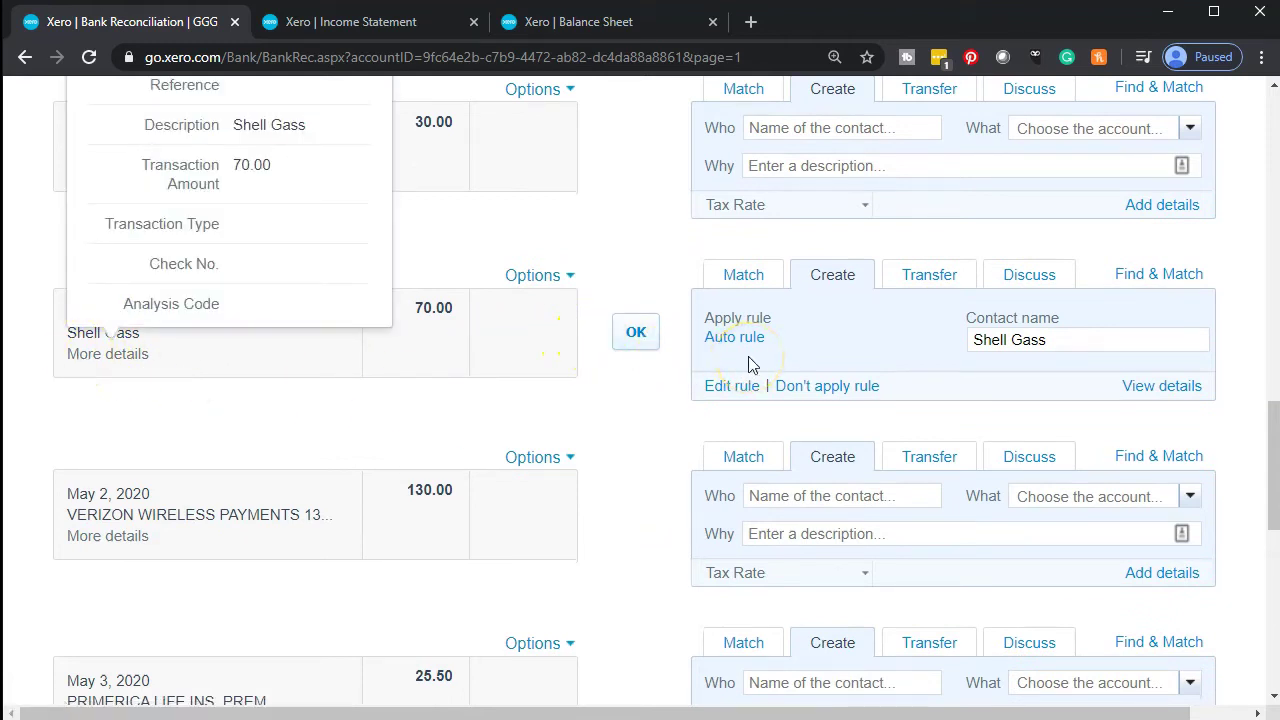
{"action": "left_click", "coordinate": [645, 340]}
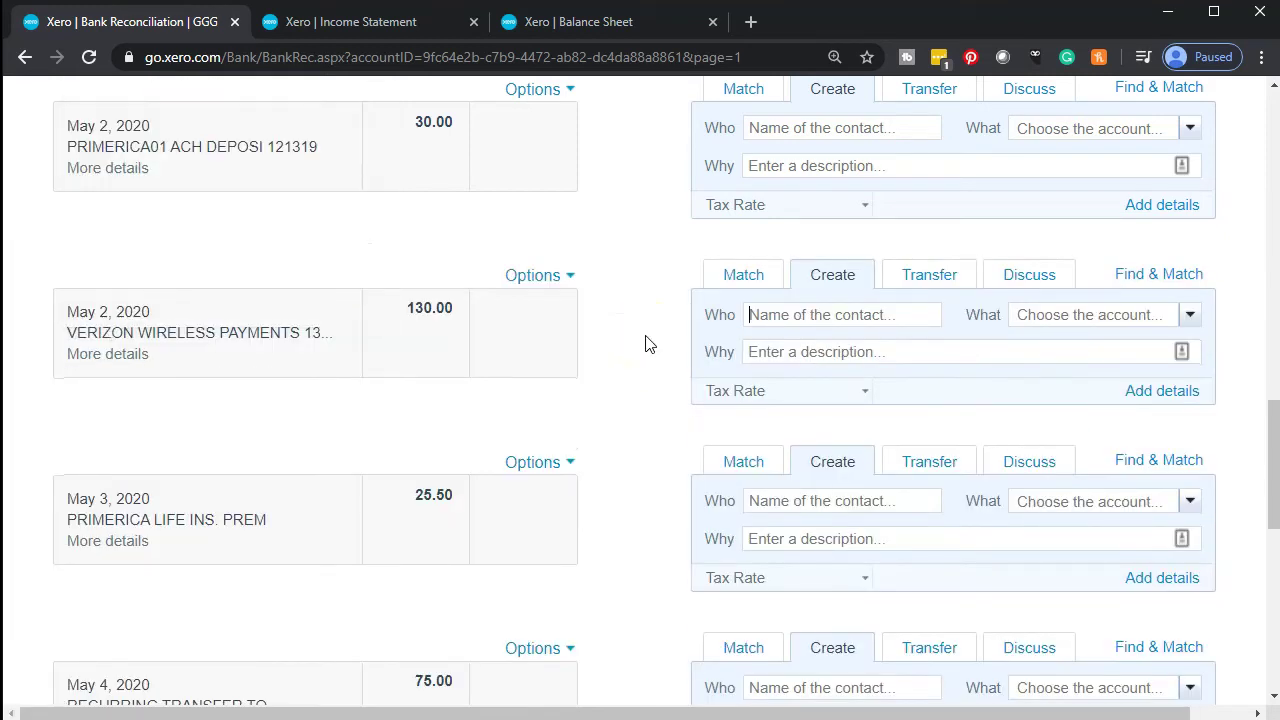
Reconcile the May 8, 2020 Shell Gass statement line of 85.00 with the Auto rule
{"action": "scroll", "coordinate": [645, 344], "scroll_direction": "down", "scroll_amount": 4}
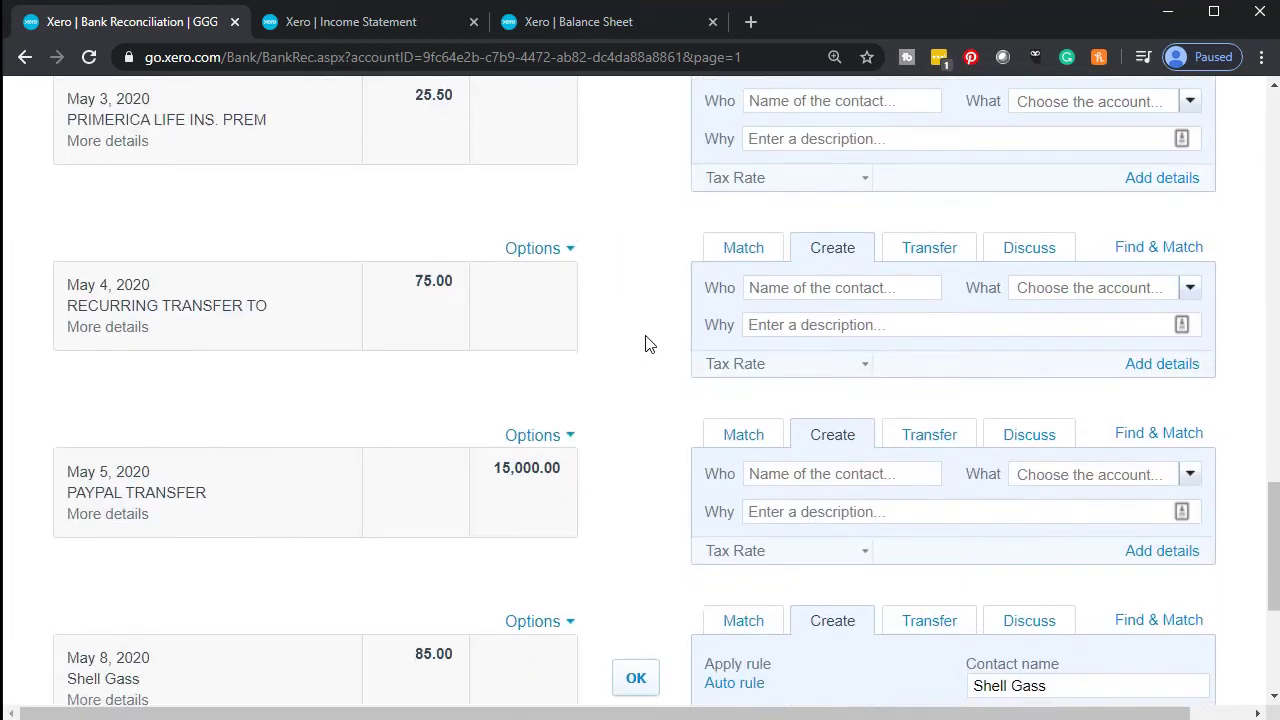
{"action": "scroll", "coordinate": [645, 344], "scroll_direction": "down", "scroll_amount": 3}
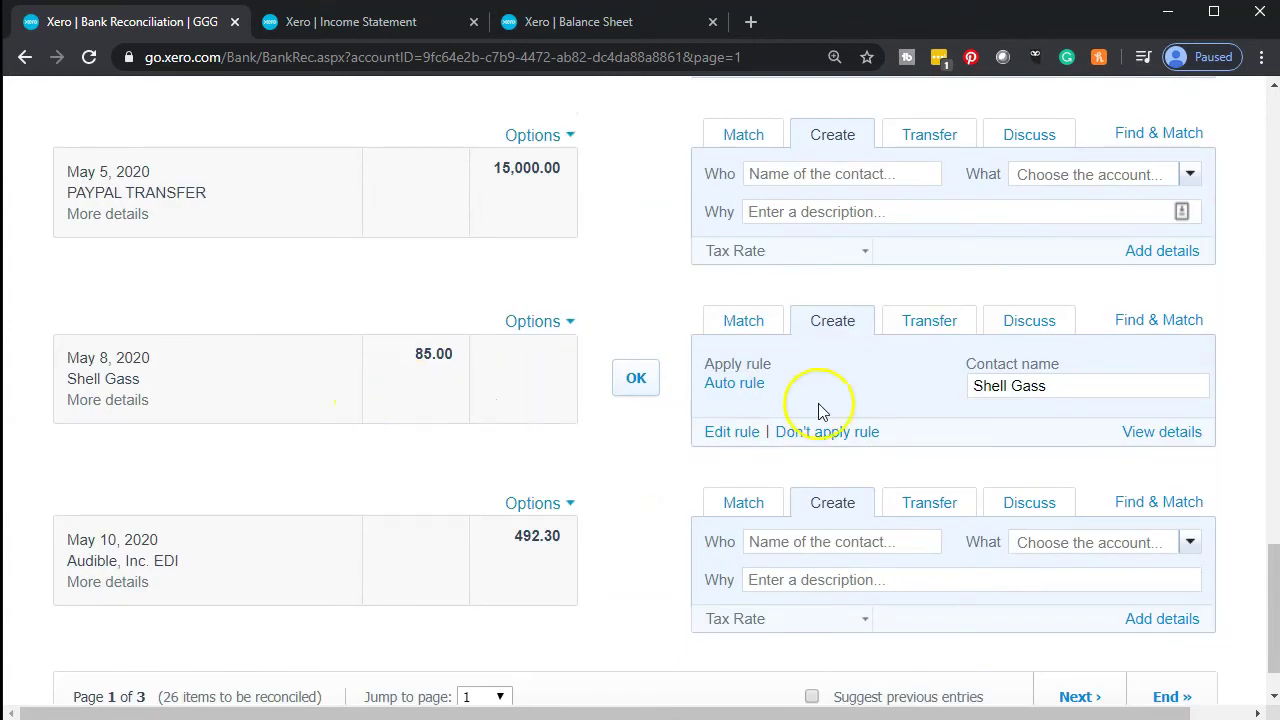
{"action": "left_click", "coordinate": [645, 388]}
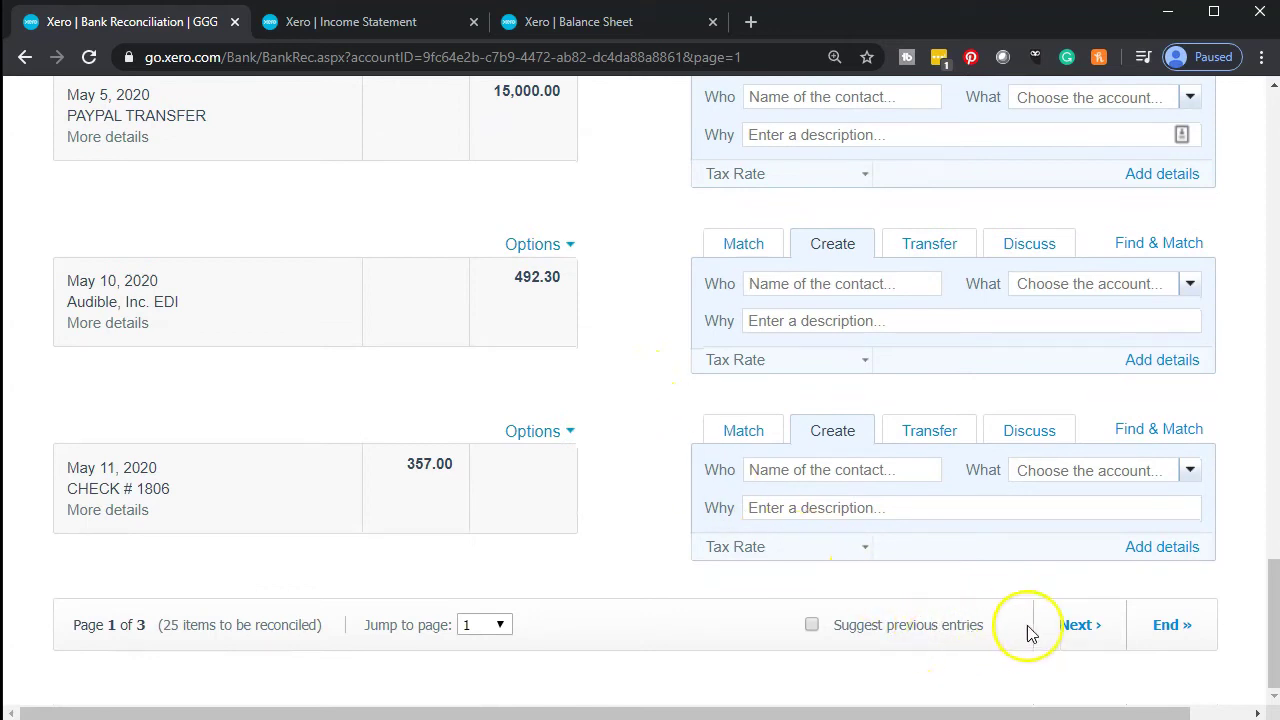
Look through the remaining statement pages for Shell Gass payments and reconcile the May 30, 2020 line of 160.00 with the Auto rule
{"action": "left_click", "coordinate": [1080, 630]}
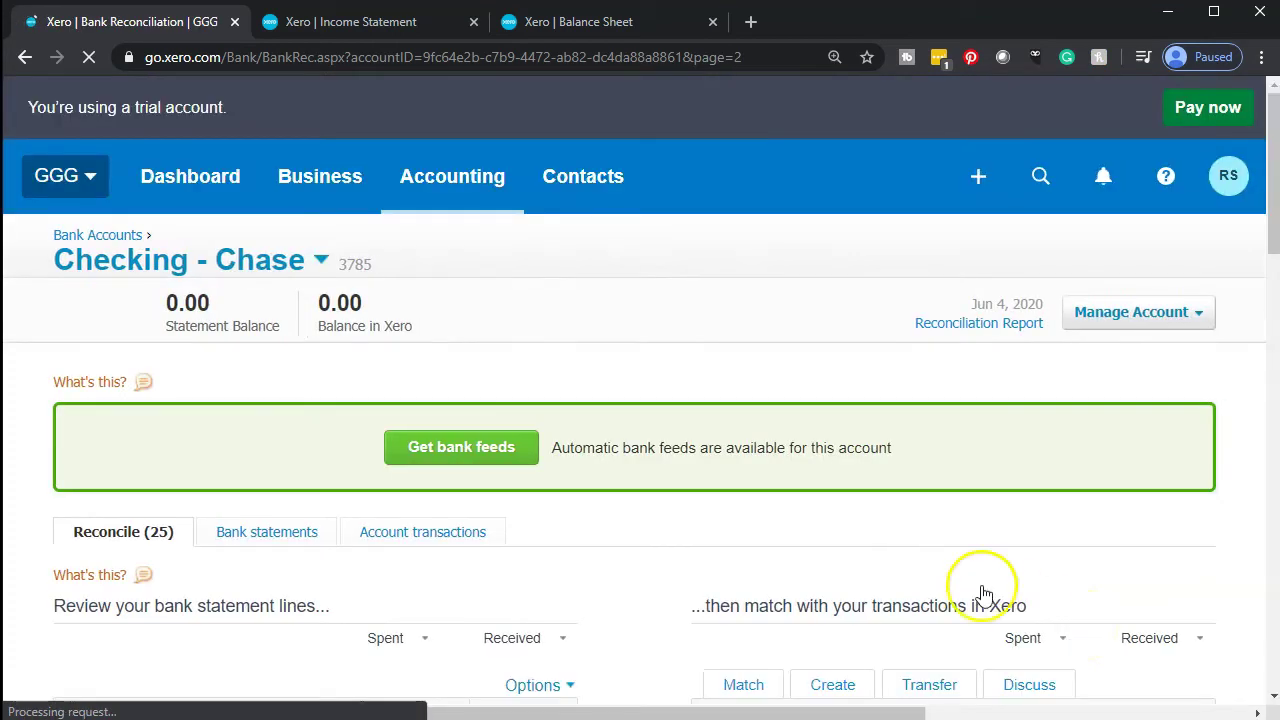
{"action": "scroll", "coordinate": [683, 470], "scroll_direction": "down", "scroll_amount": 2}
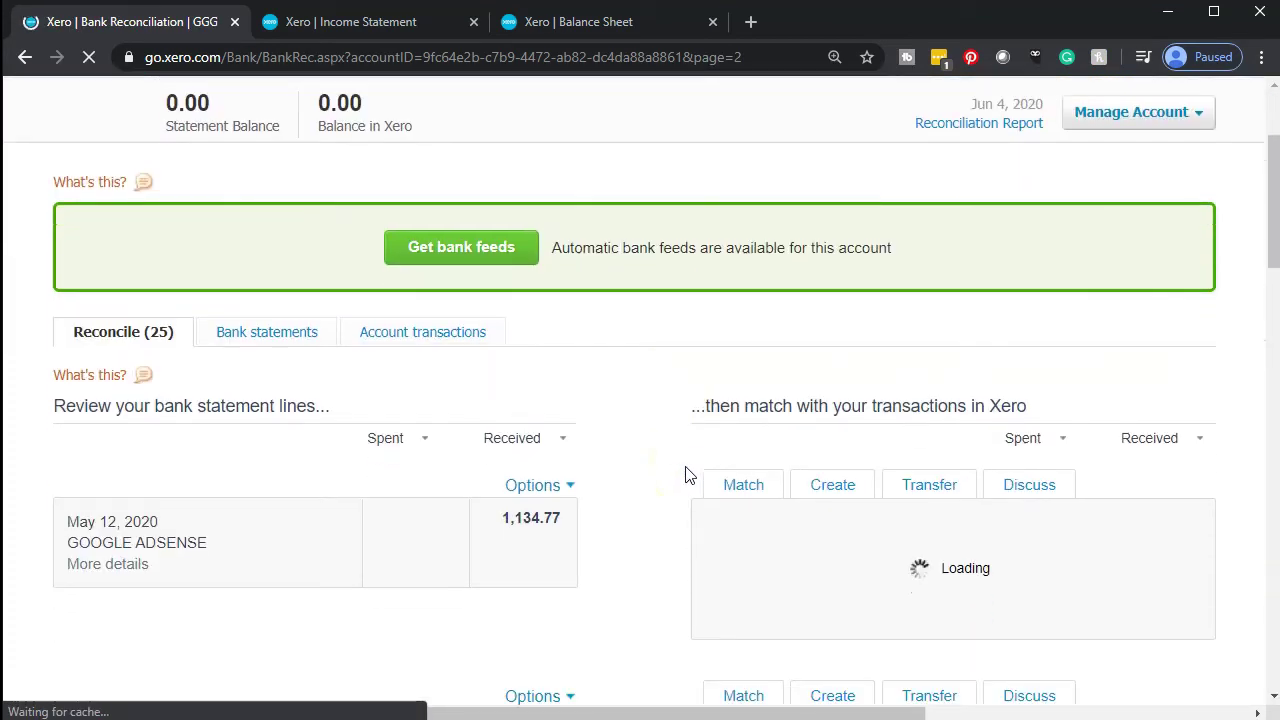
{"action": "scroll", "coordinate": [685, 475], "scroll_direction": "down", "scroll_amount": 2}
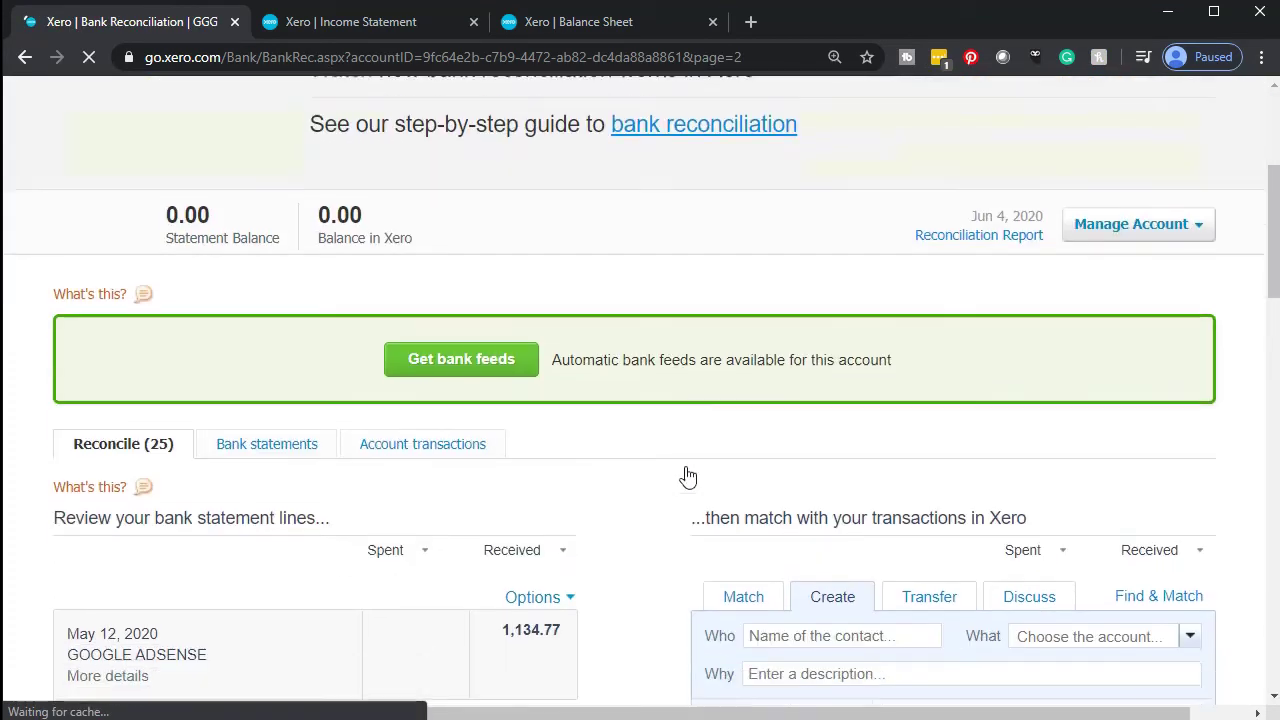
{"action": "scroll", "coordinate": [685, 475], "scroll_direction": "down", "scroll_amount": 6}
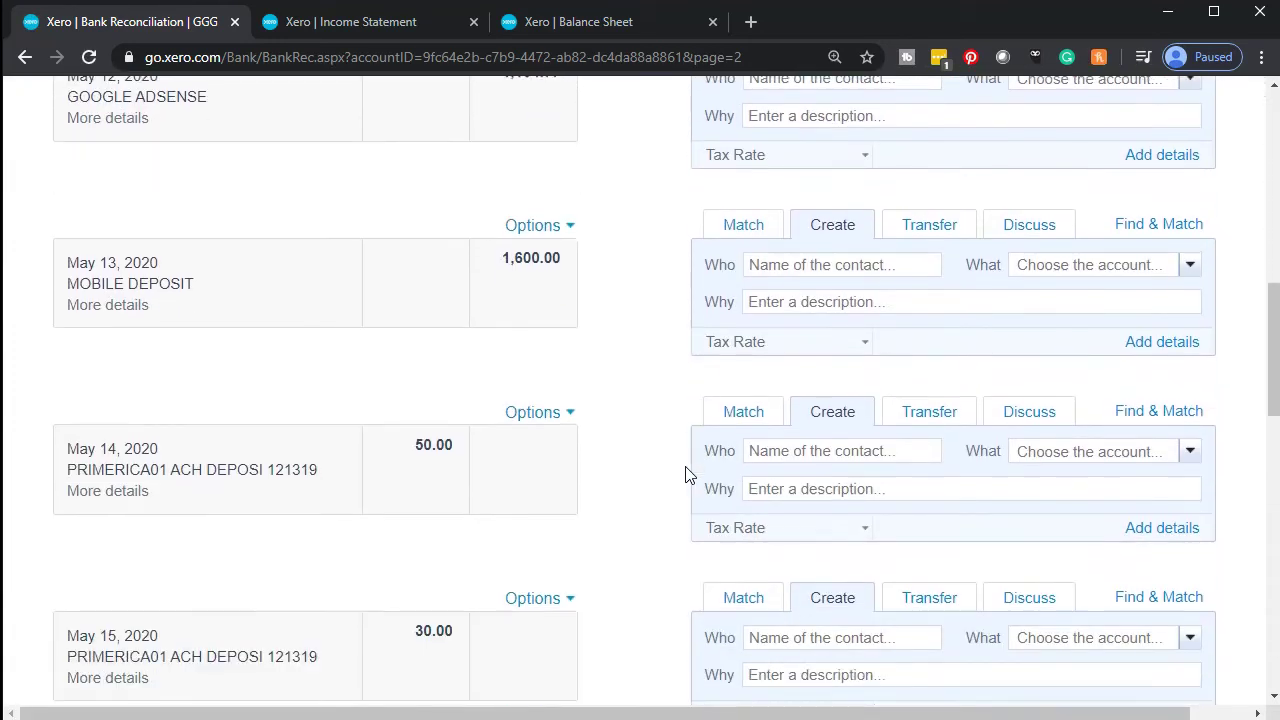
{"action": "scroll", "coordinate": [685, 475], "scroll_direction": "down", "scroll_amount": 6}
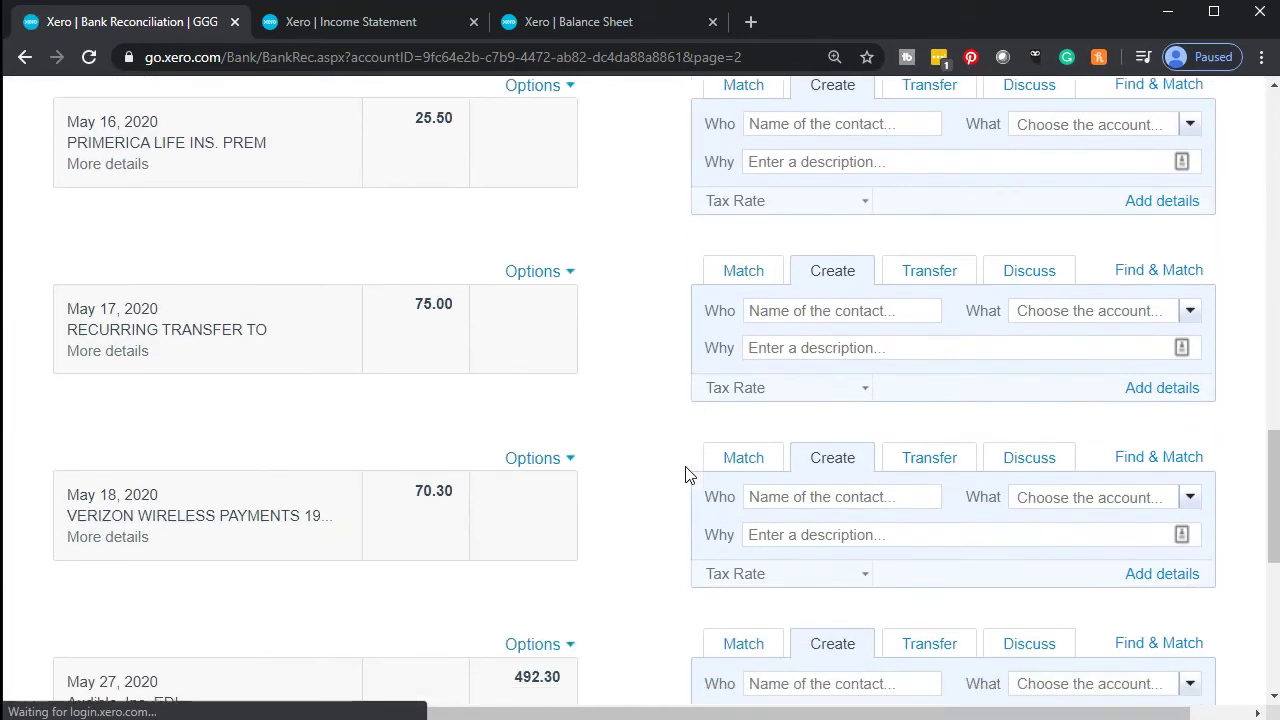
{"action": "scroll", "coordinate": [685, 475], "scroll_direction": "down", "scroll_amount": 3}
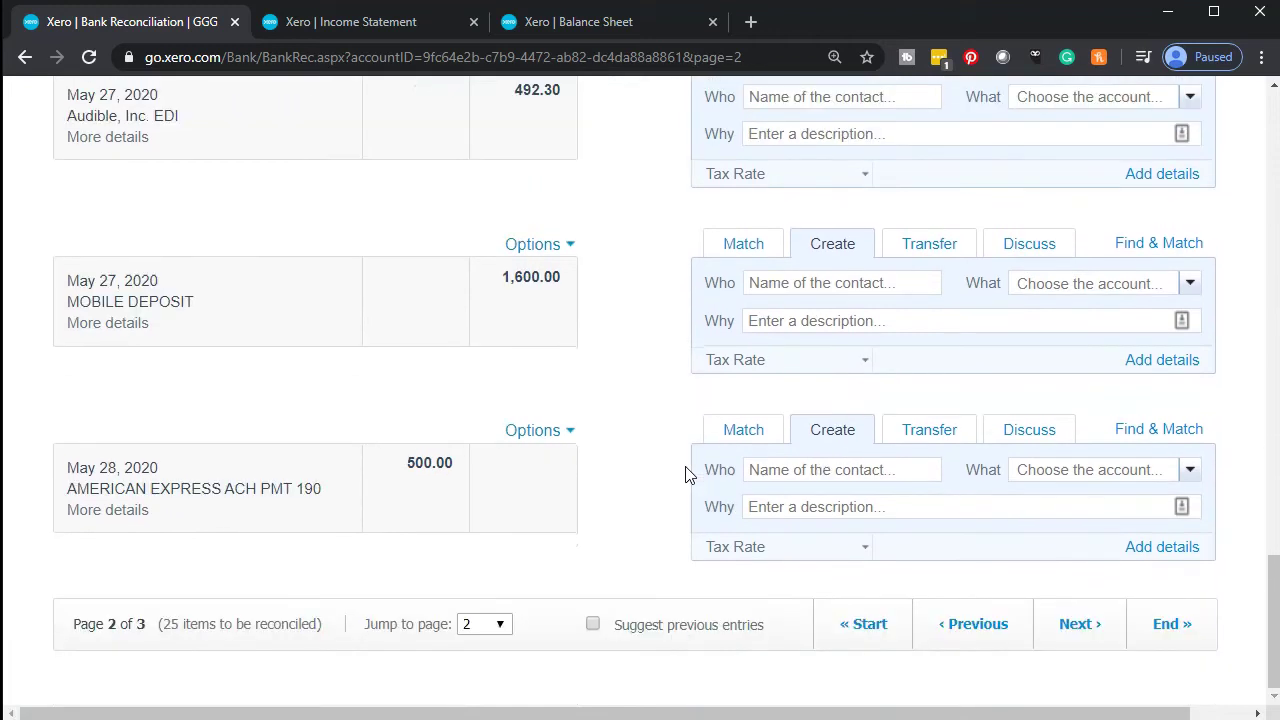
{"action": "left_click", "coordinate": [1088, 628]}
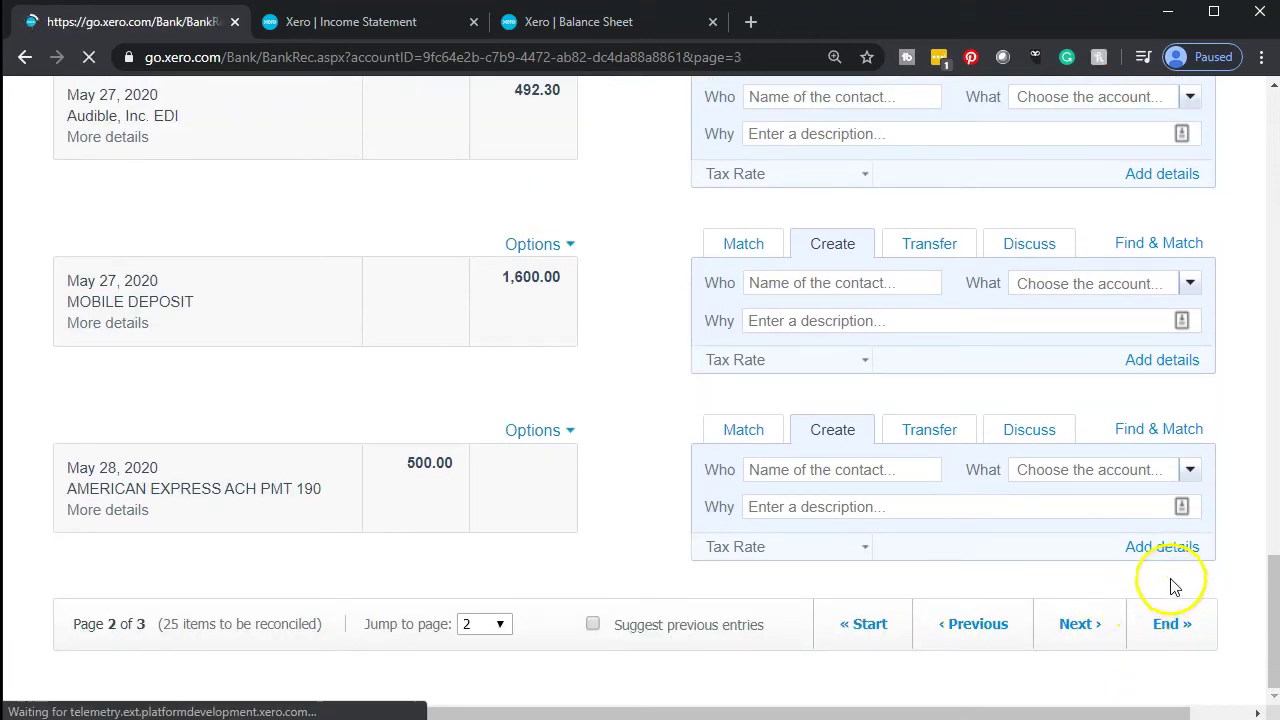
{"action": "scroll", "coordinate": [672, 416], "scroll_direction": "down", "scroll_amount": 2}
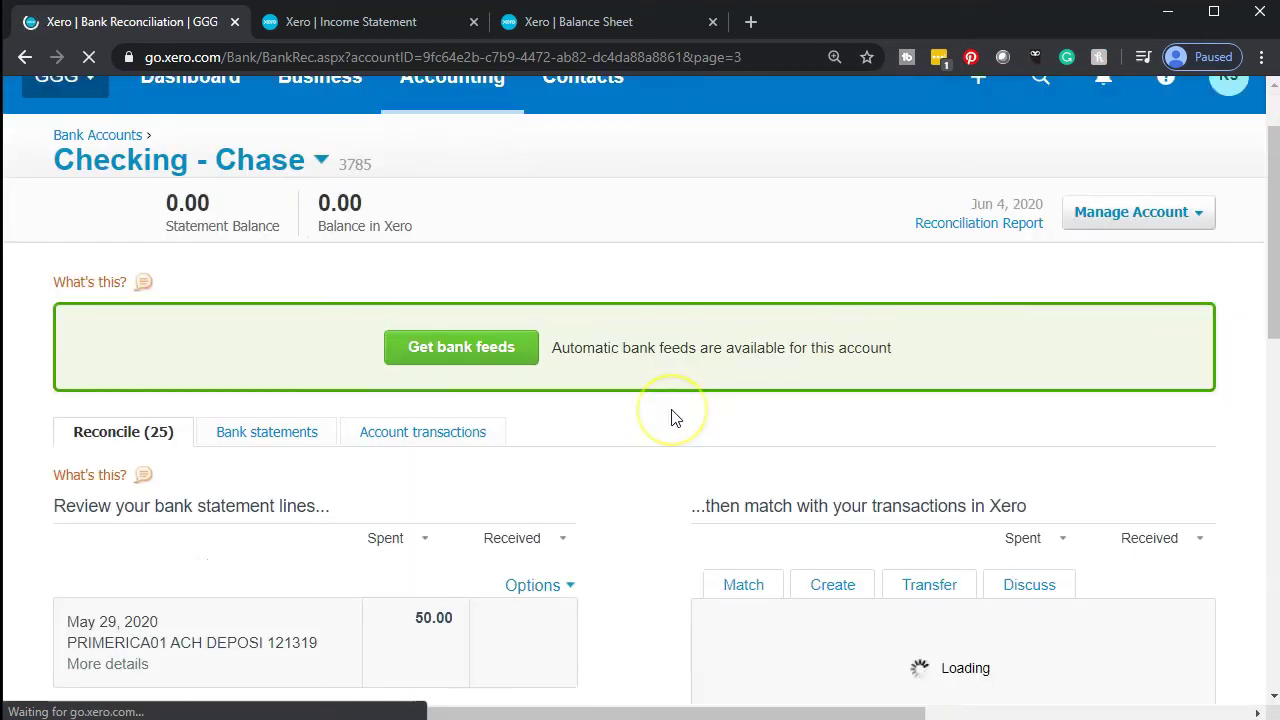
{"action": "scroll", "coordinate": [676, 417], "scroll_direction": "down", "scroll_amount": 3}
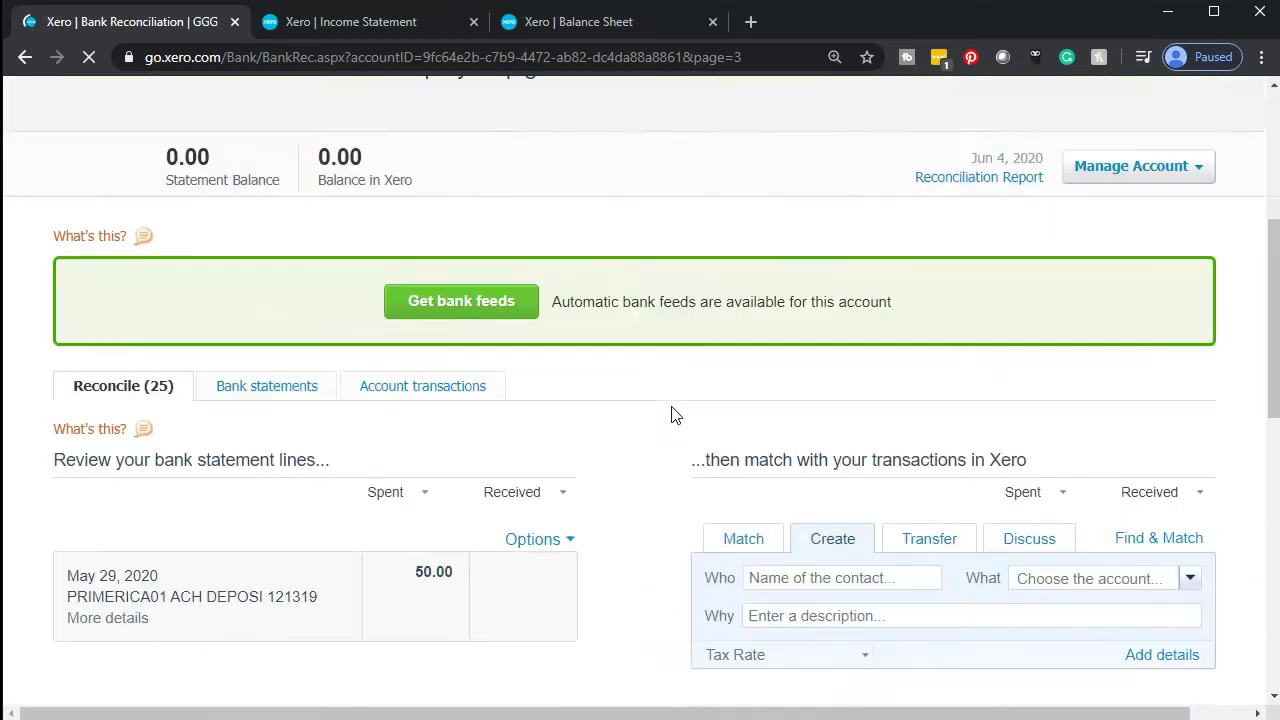
{"action": "scroll", "coordinate": [674, 416], "scroll_direction": "down", "scroll_amount": 5}
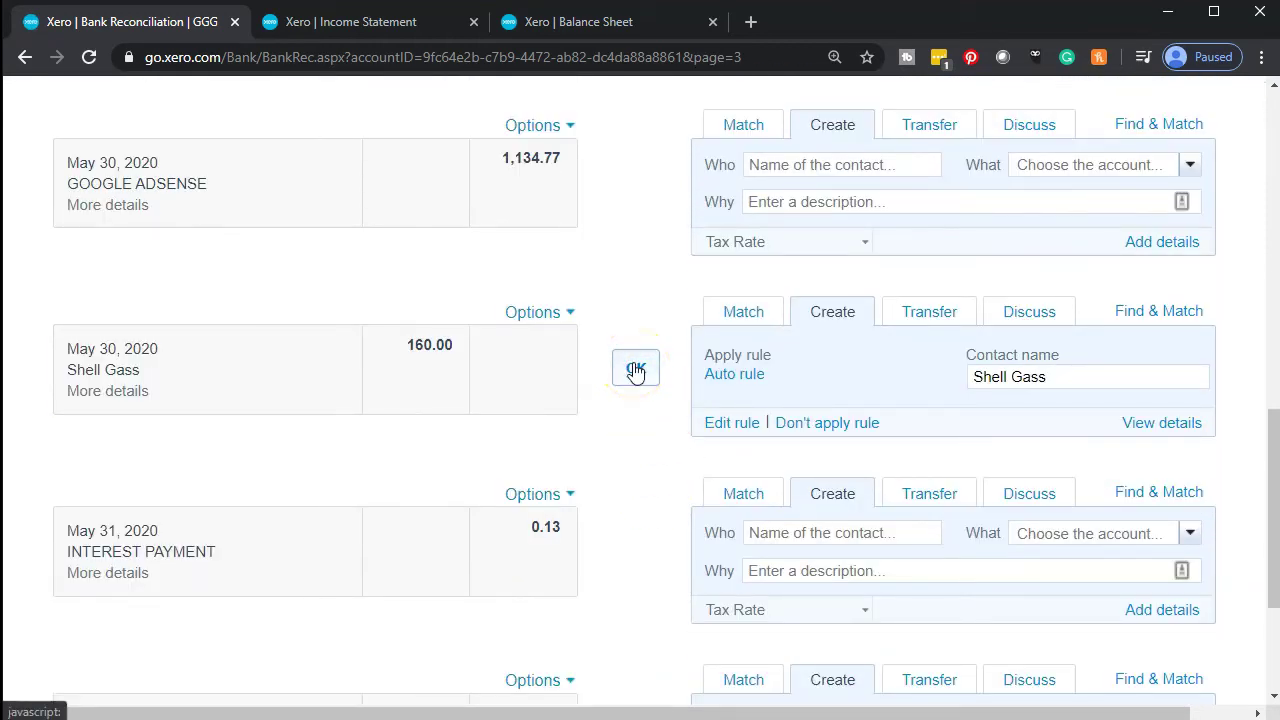
{"action": "left_click", "coordinate": [635, 370]}
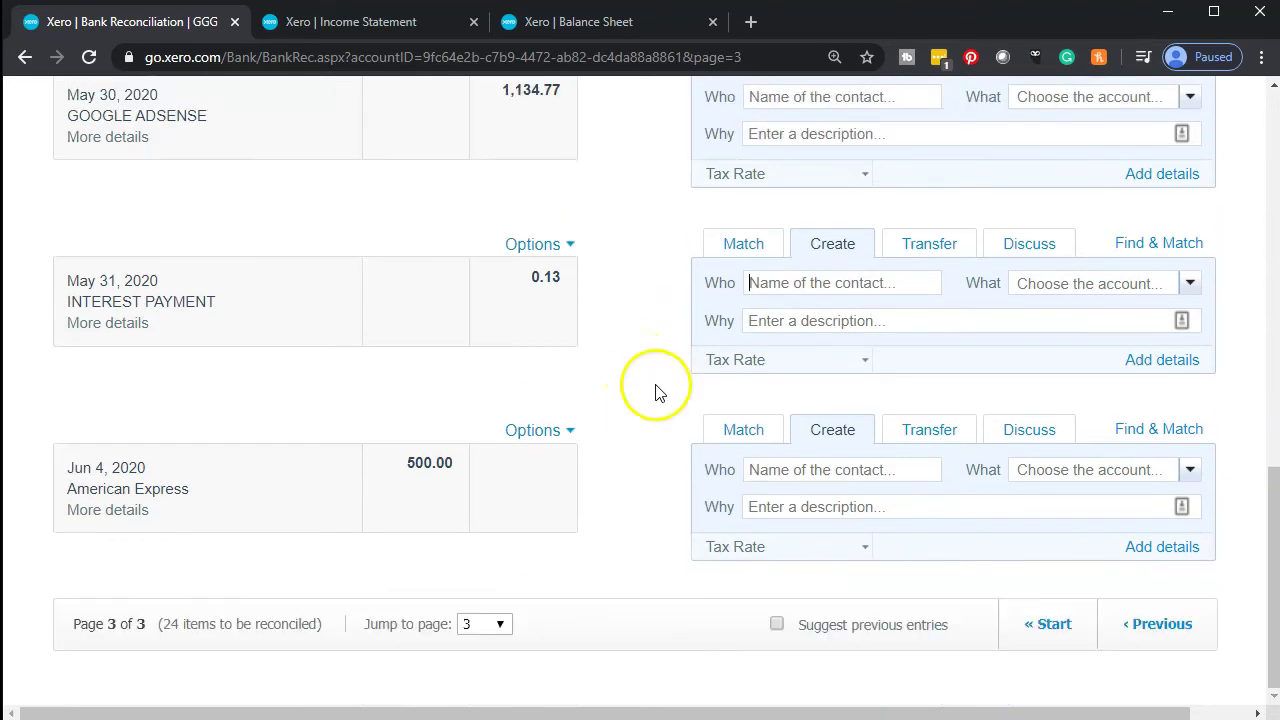
Refresh the Balance Sheet report and check the Owner's Draw balance in its Equity section
{"action": "left_click", "coordinate": [622, 22]}
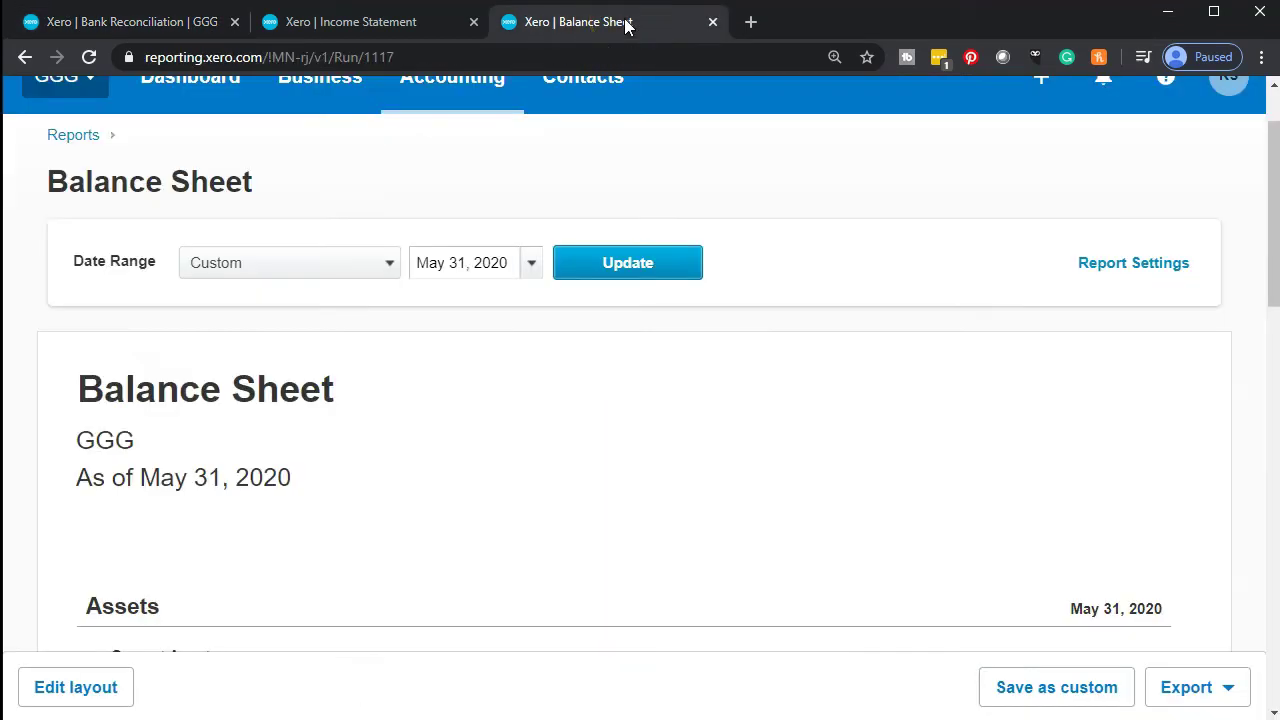
{"action": "left_click", "coordinate": [637, 274]}
{"action": "scroll", "coordinate": [793, 343], "scroll_direction": "down", "scroll_amount": 1}
{"action": "scroll", "coordinate": [793, 343], "scroll_direction": "down", "scroll_amount": 9}
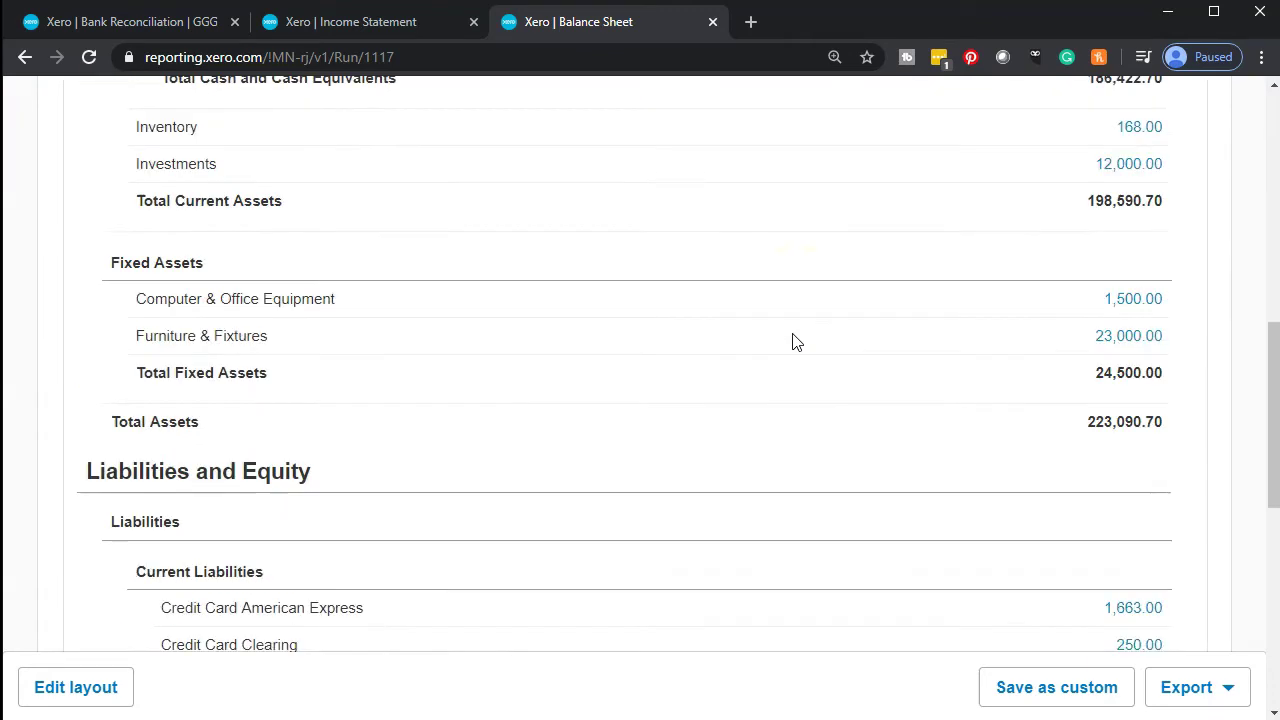
{"action": "scroll", "coordinate": [793, 343], "scroll_direction": "down", "scroll_amount": 4}
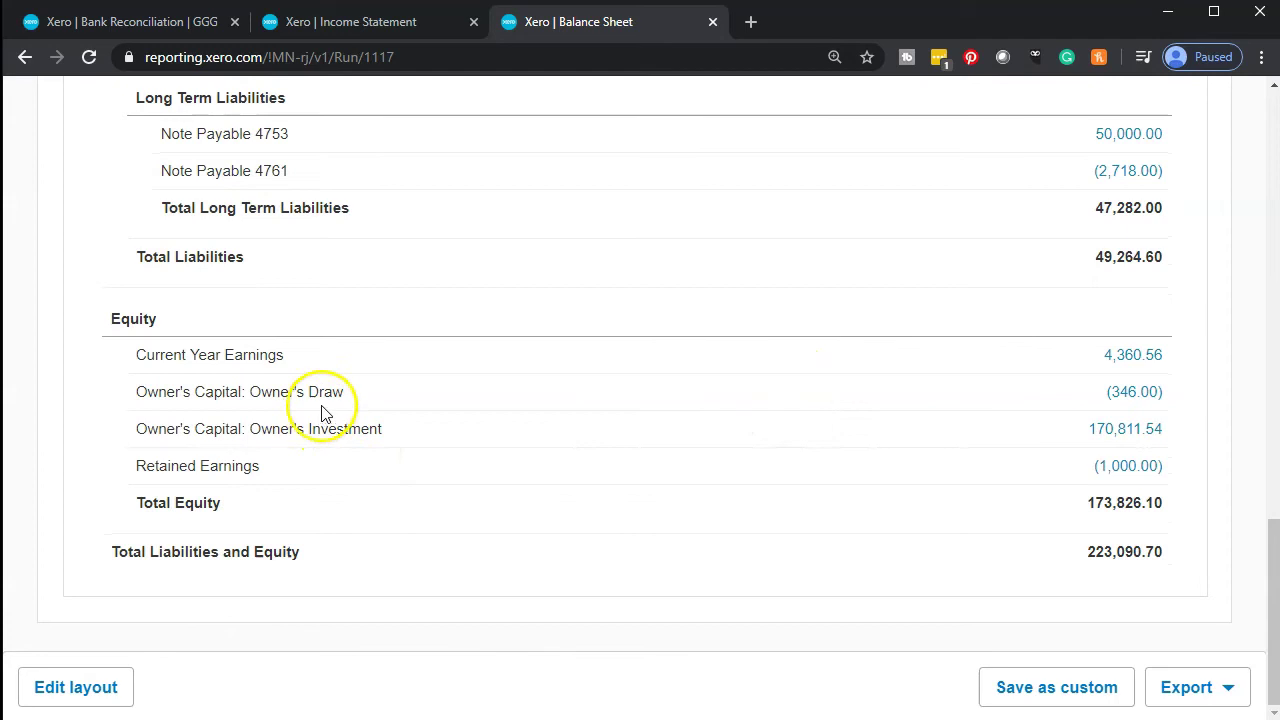
Open the transactions behind Owner's Capital: Owner's Draw and review the Shell Gass - Auto personal entries
{"action": "left_click", "coordinate": [1124, 398]}
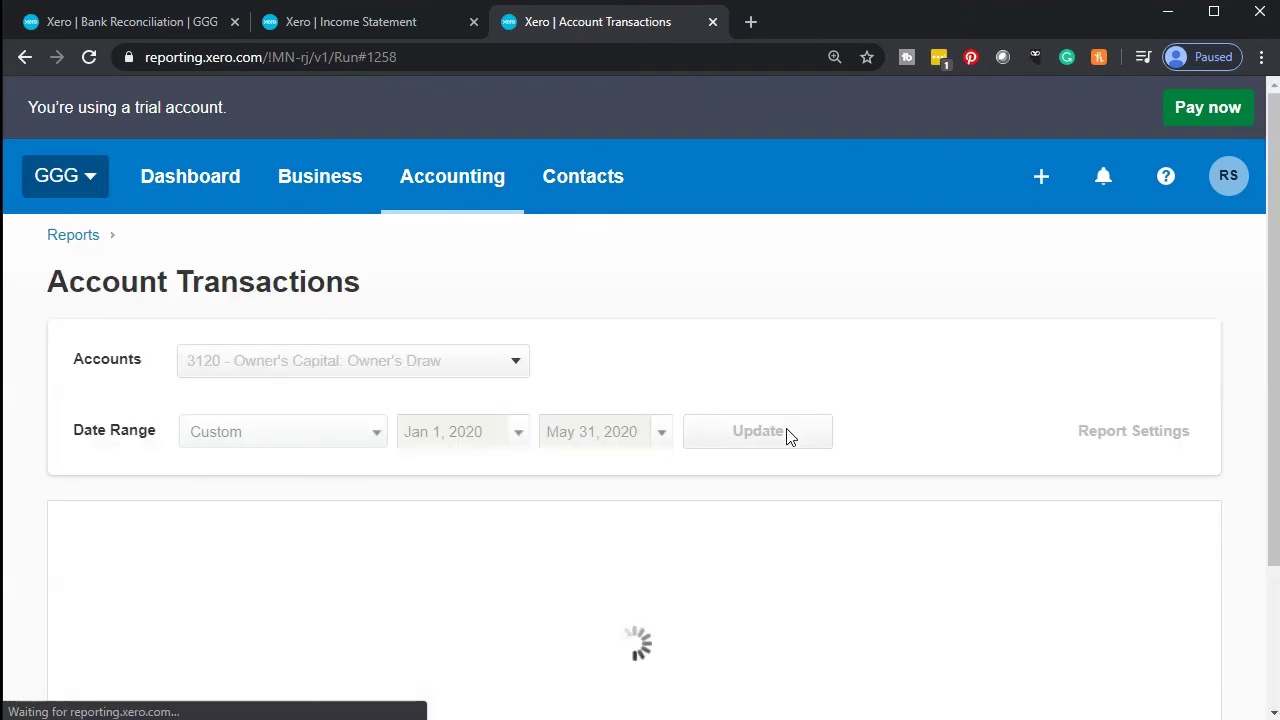
{"action": "scroll", "coordinate": [786, 436], "scroll_direction": "down", "scroll_amount": 5}
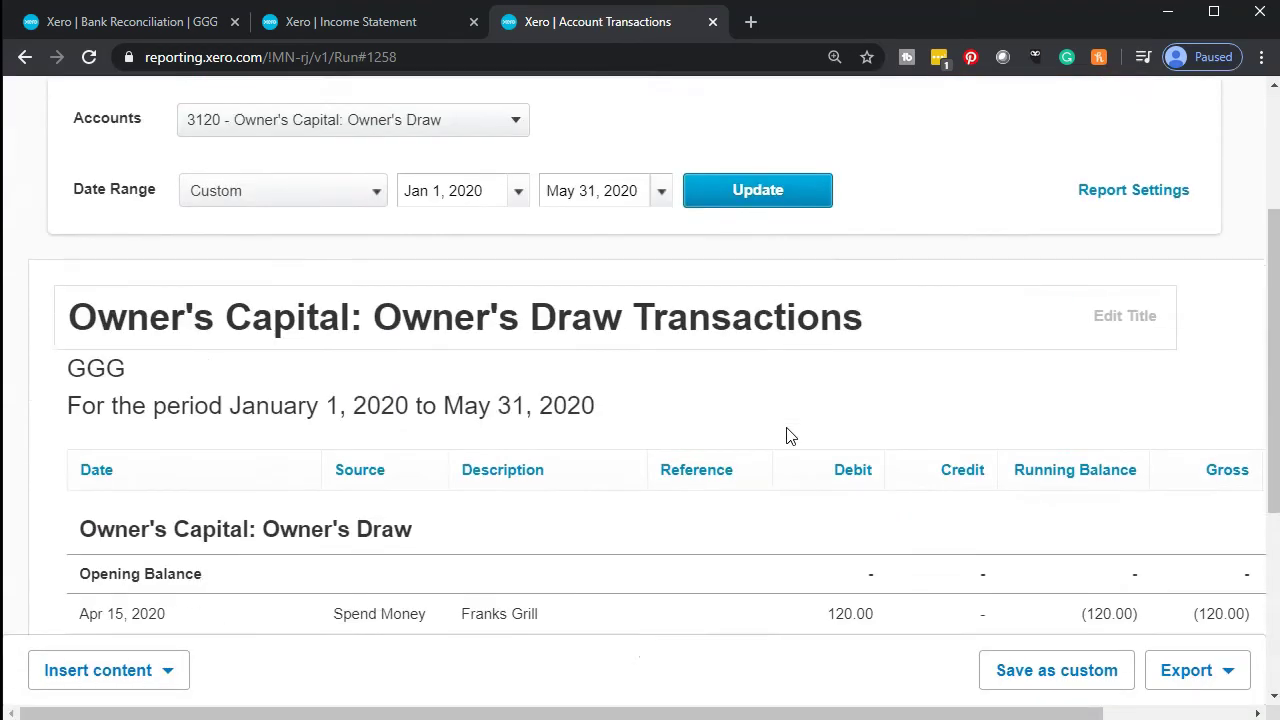
{"action": "scroll", "coordinate": [791, 436], "scroll_direction": "down", "scroll_amount": 2}
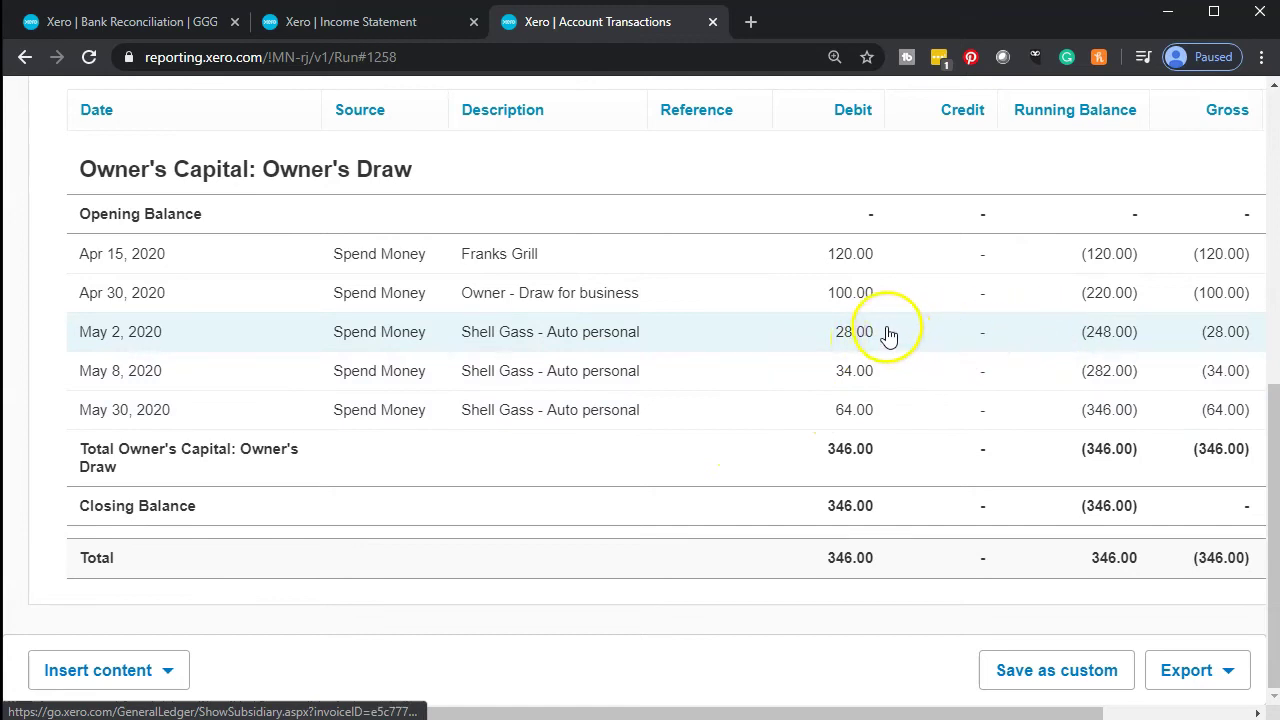
Open the May 2, 2020 Shell Gass transaction, check its business and personal split, and return to the account transactions
{"action": "left_click", "coordinate": [858, 338]}
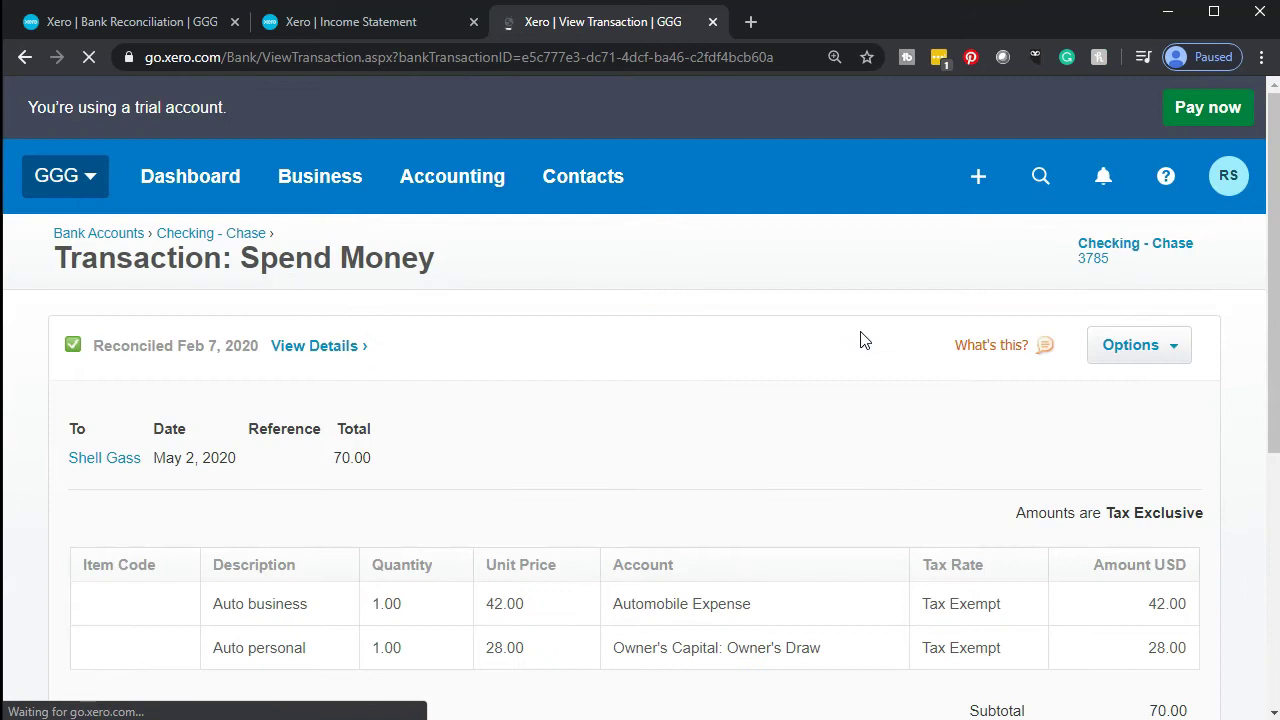
{"action": "scroll", "coordinate": [862, 340], "scroll_direction": "down", "scroll_amount": 1}
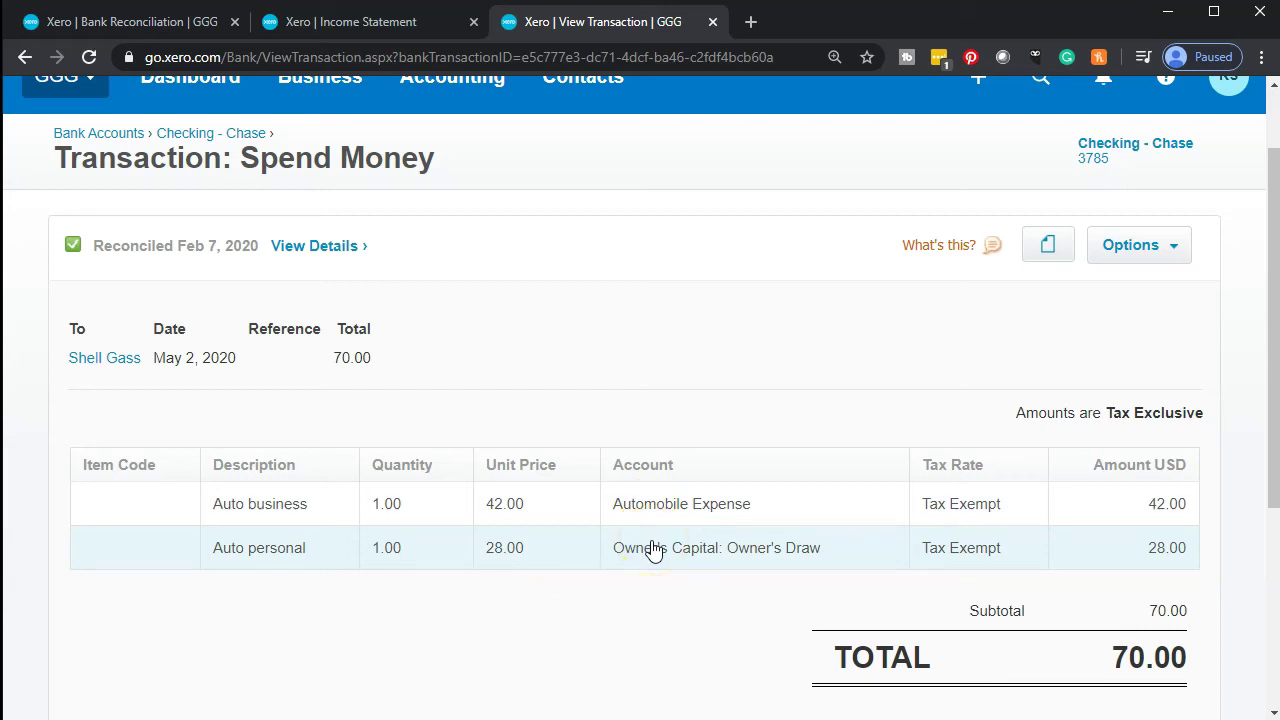
{"action": "left_click", "coordinate": [25, 57]}
Refresh the Income Statement report and open the transactions behind Automobile Expense under Operating Expenses
{"action": "left_click", "coordinate": [322, 26]}
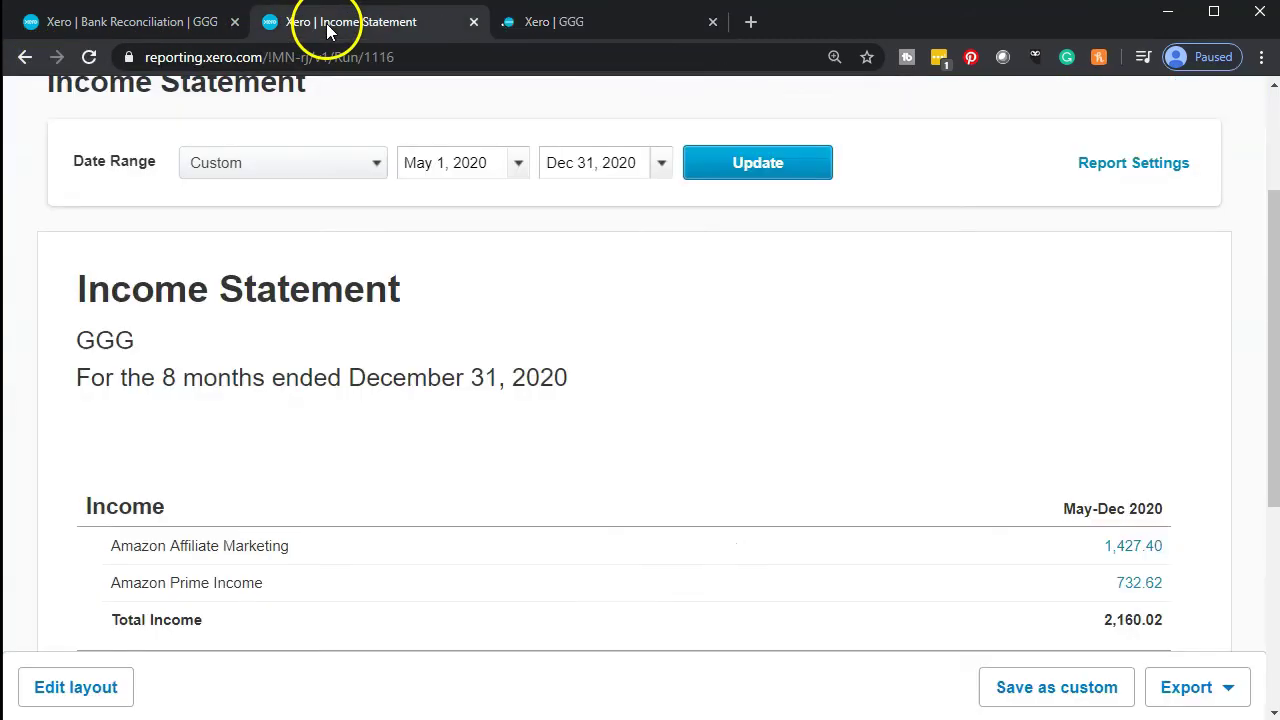
{"action": "scroll", "coordinate": [368, 355], "scroll_direction": "down", "scroll_amount": 1}
{"action": "scroll", "coordinate": [491, 349], "scroll_direction": "up", "scroll_amount": 2}
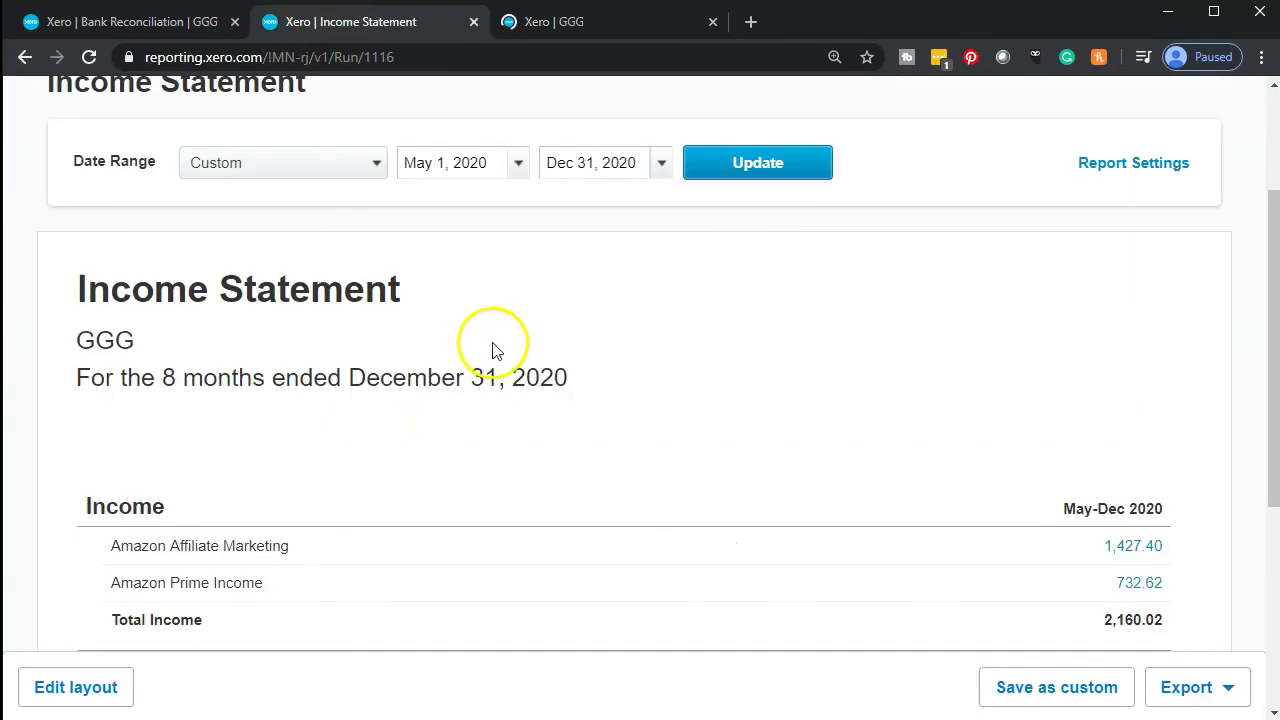
{"action": "left_click", "coordinate": [756, 263]}
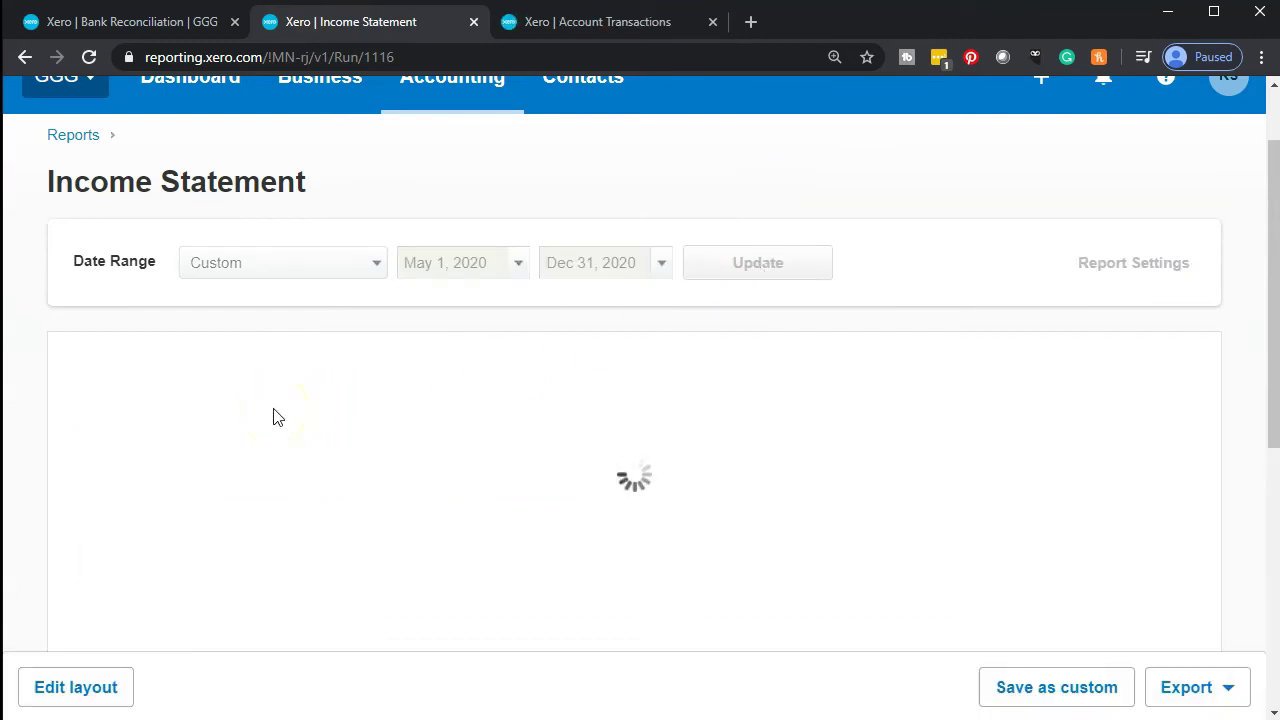
{"action": "scroll", "coordinate": [275, 415], "scroll_direction": "down", "scroll_amount": 5}
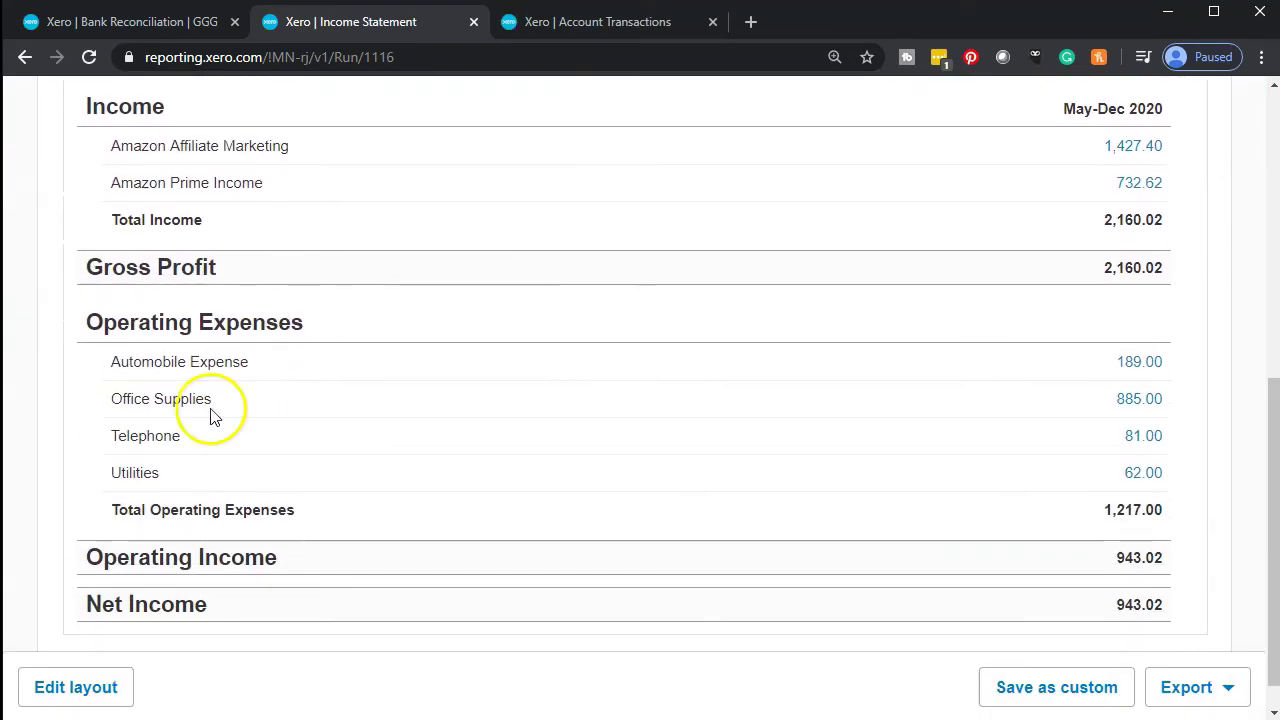
{"action": "left_click", "coordinate": [1131, 365]}
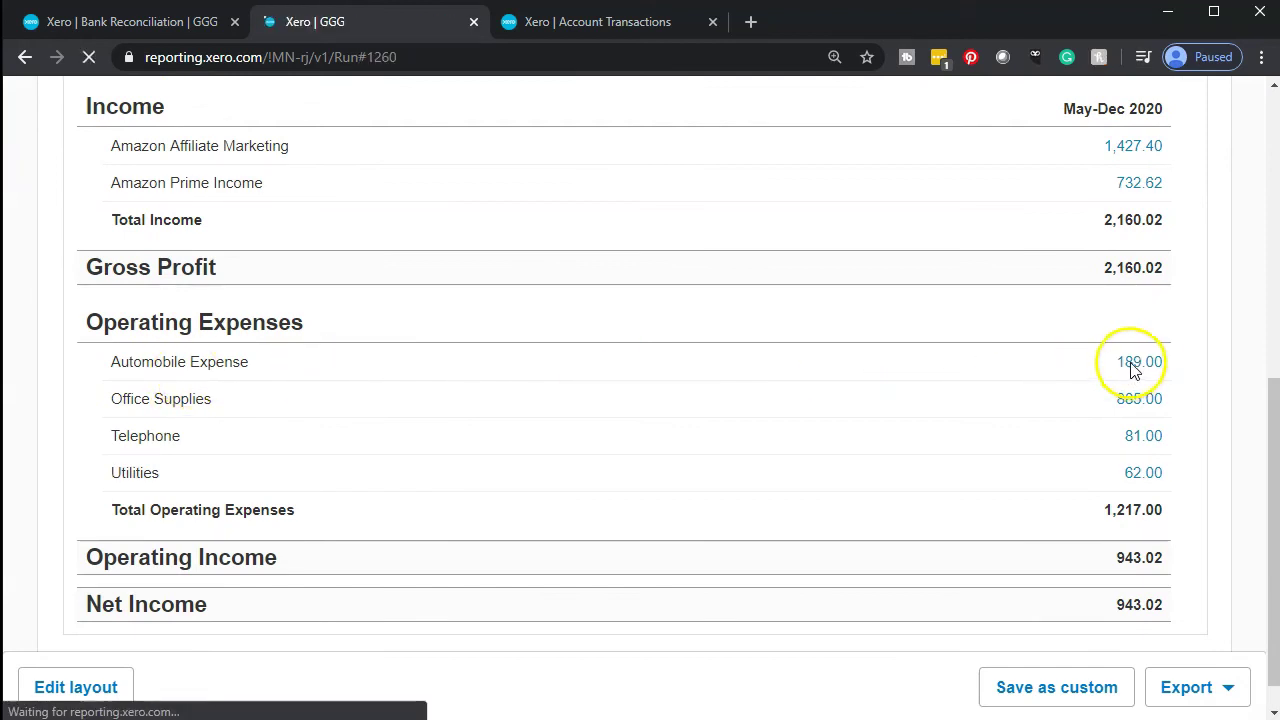